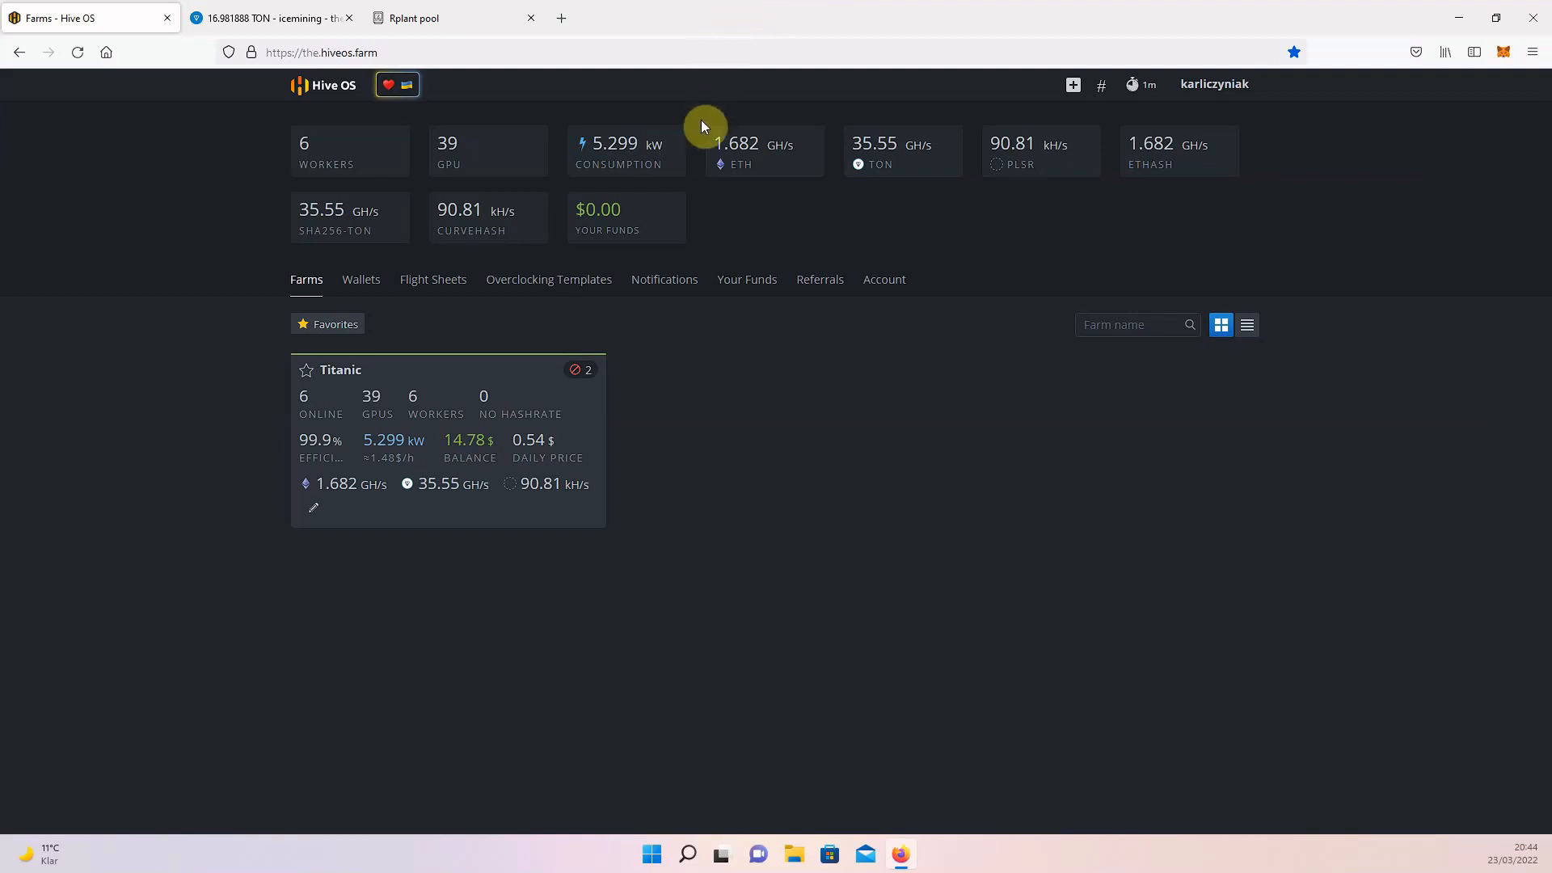
Open the Titanic farm and bring up the overview of its second listed worker.
drag(701, 115, 702, 166)
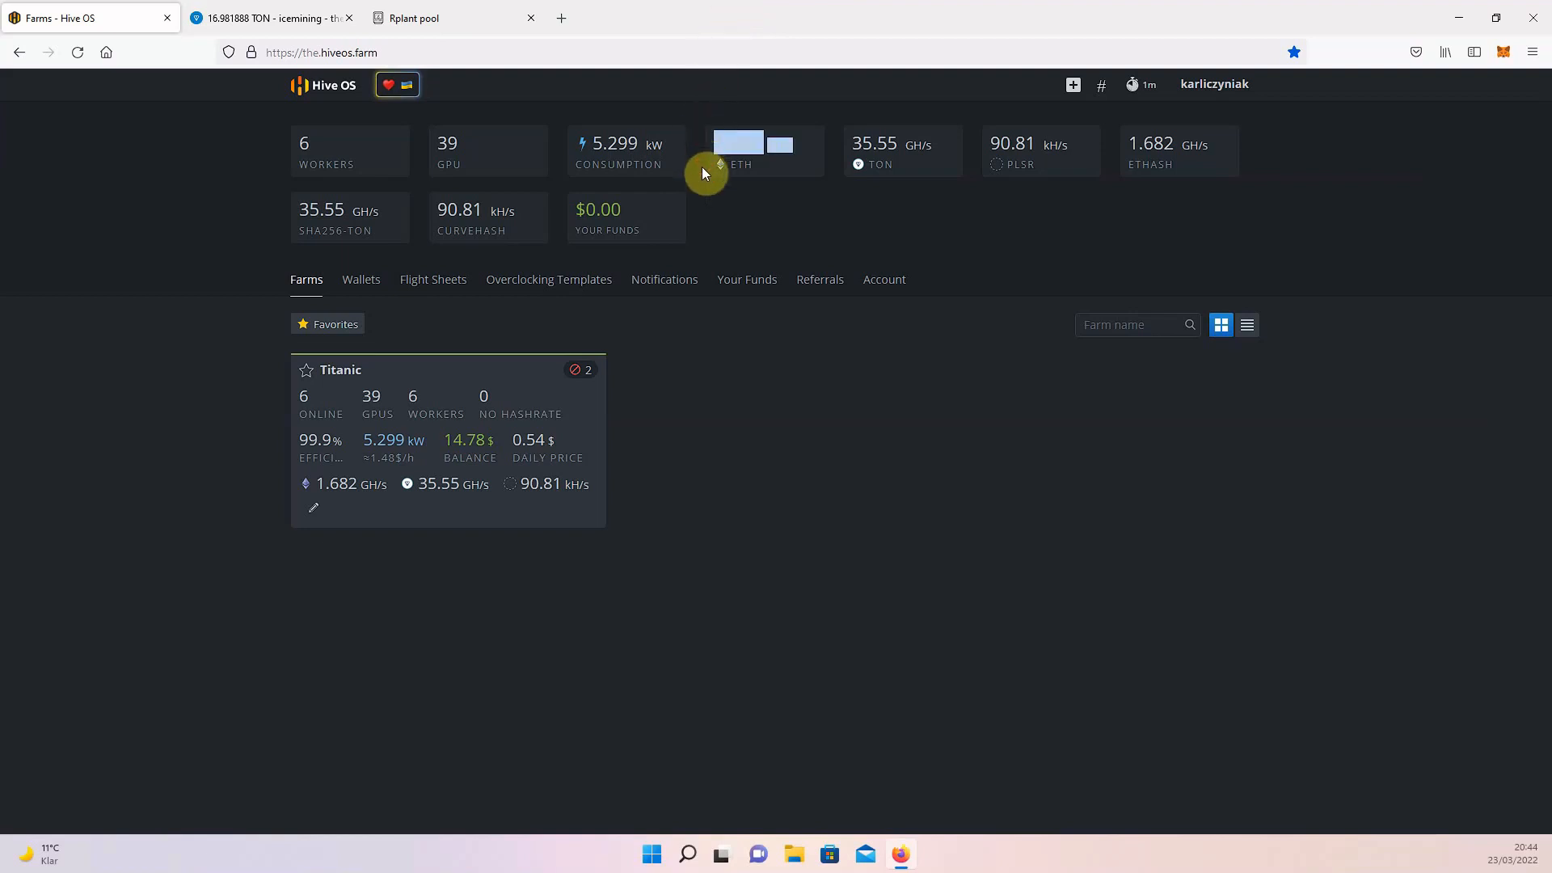
click(783, 172)
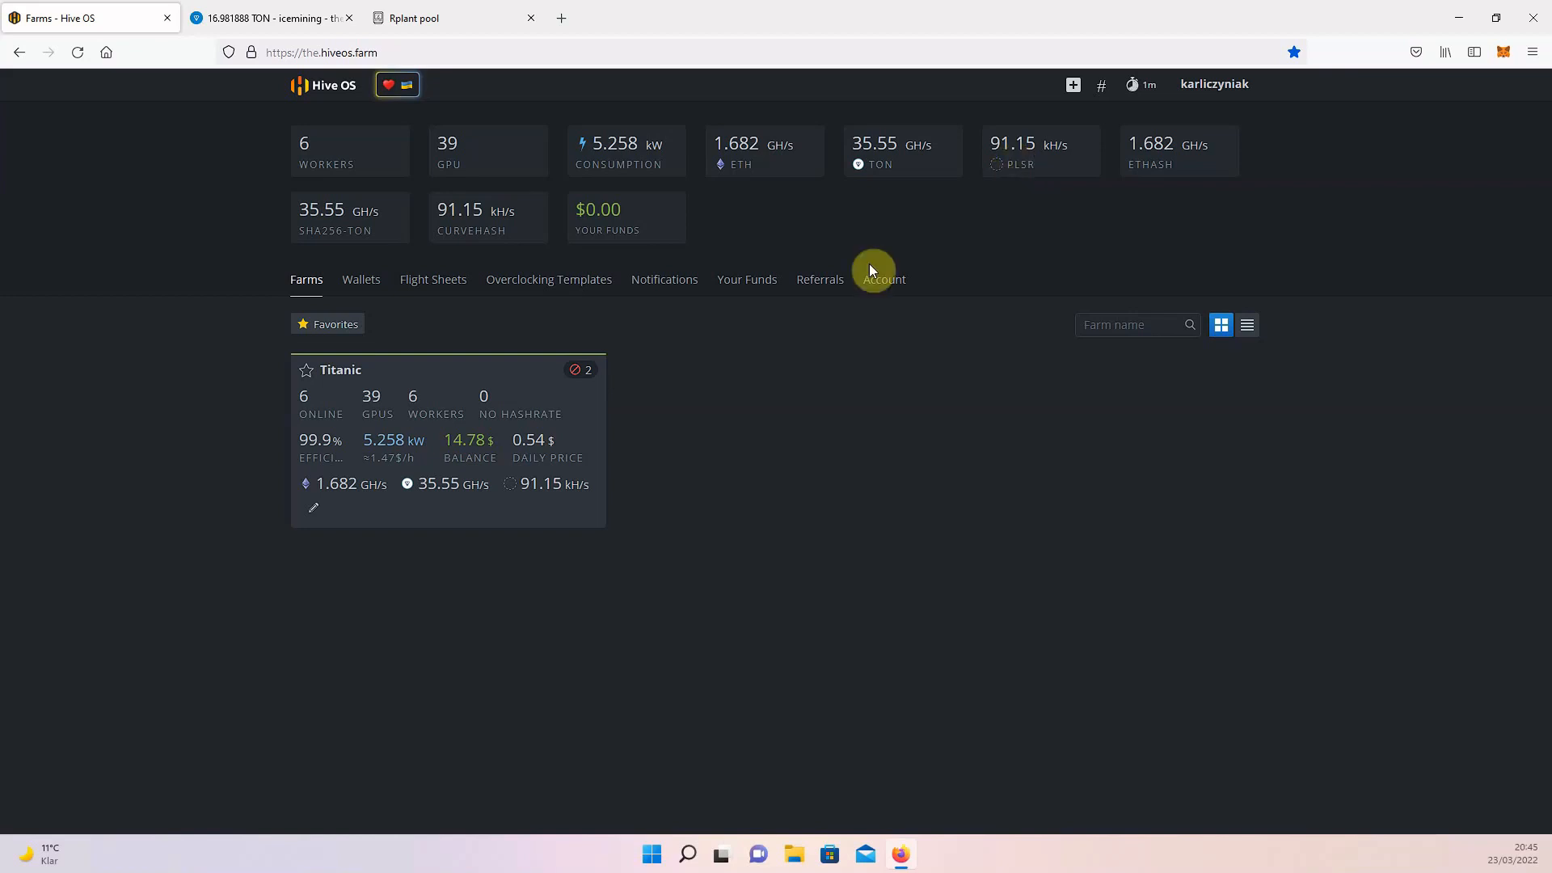
click(527, 388)
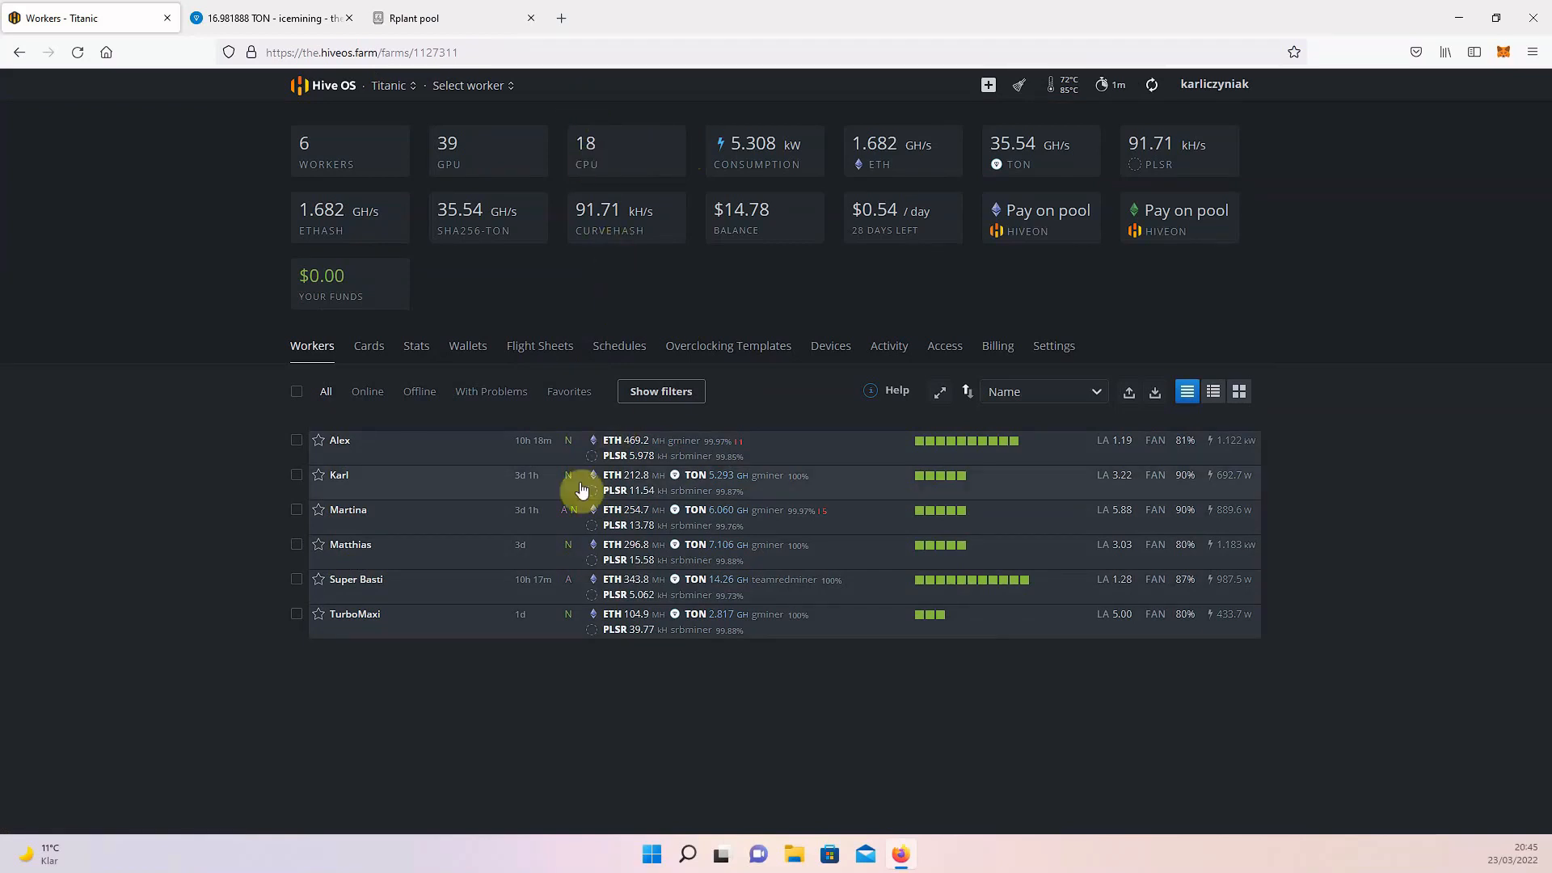
click(338, 475)
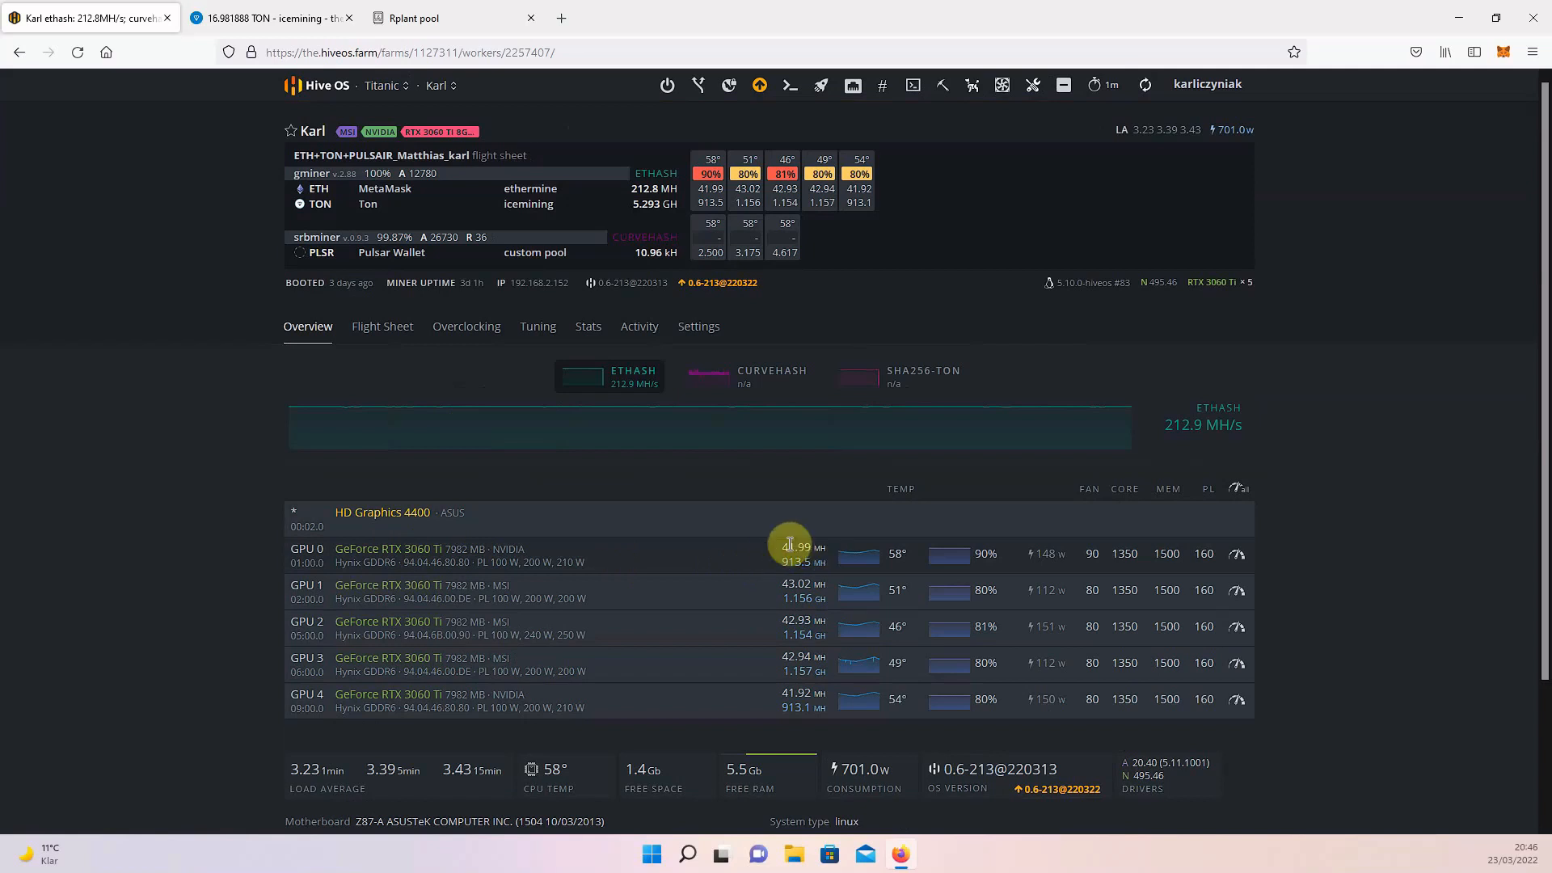
Check GPU 0's hashrates and display the worker's SHA256-TON and CURVEHASH hashrate charts.
drag(779, 561, 841, 564)
click(841, 564)
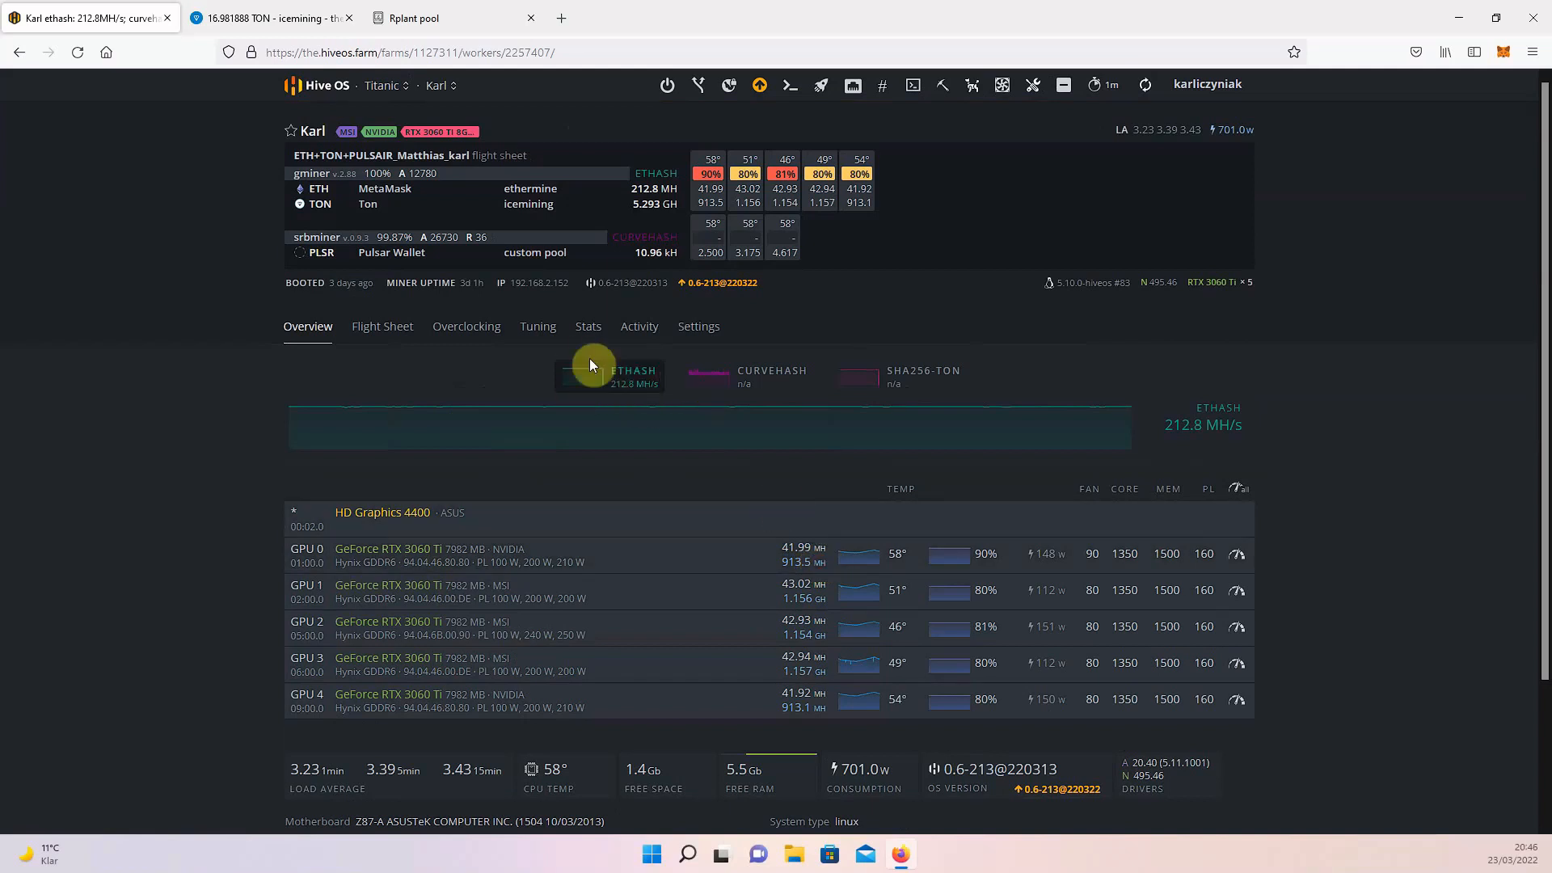
click(887, 381)
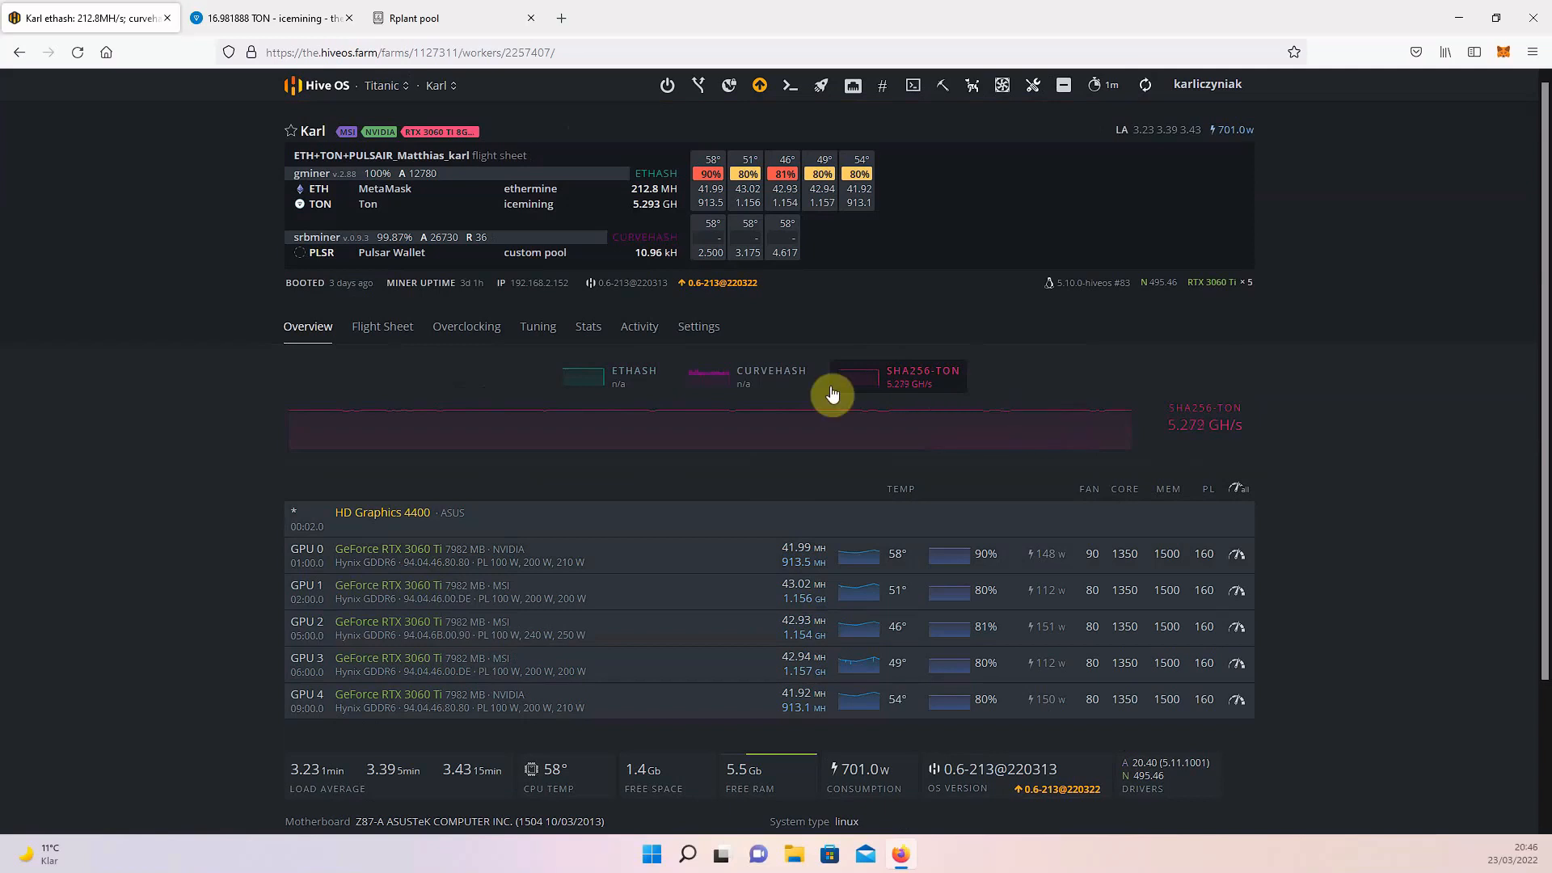
click(746, 380)
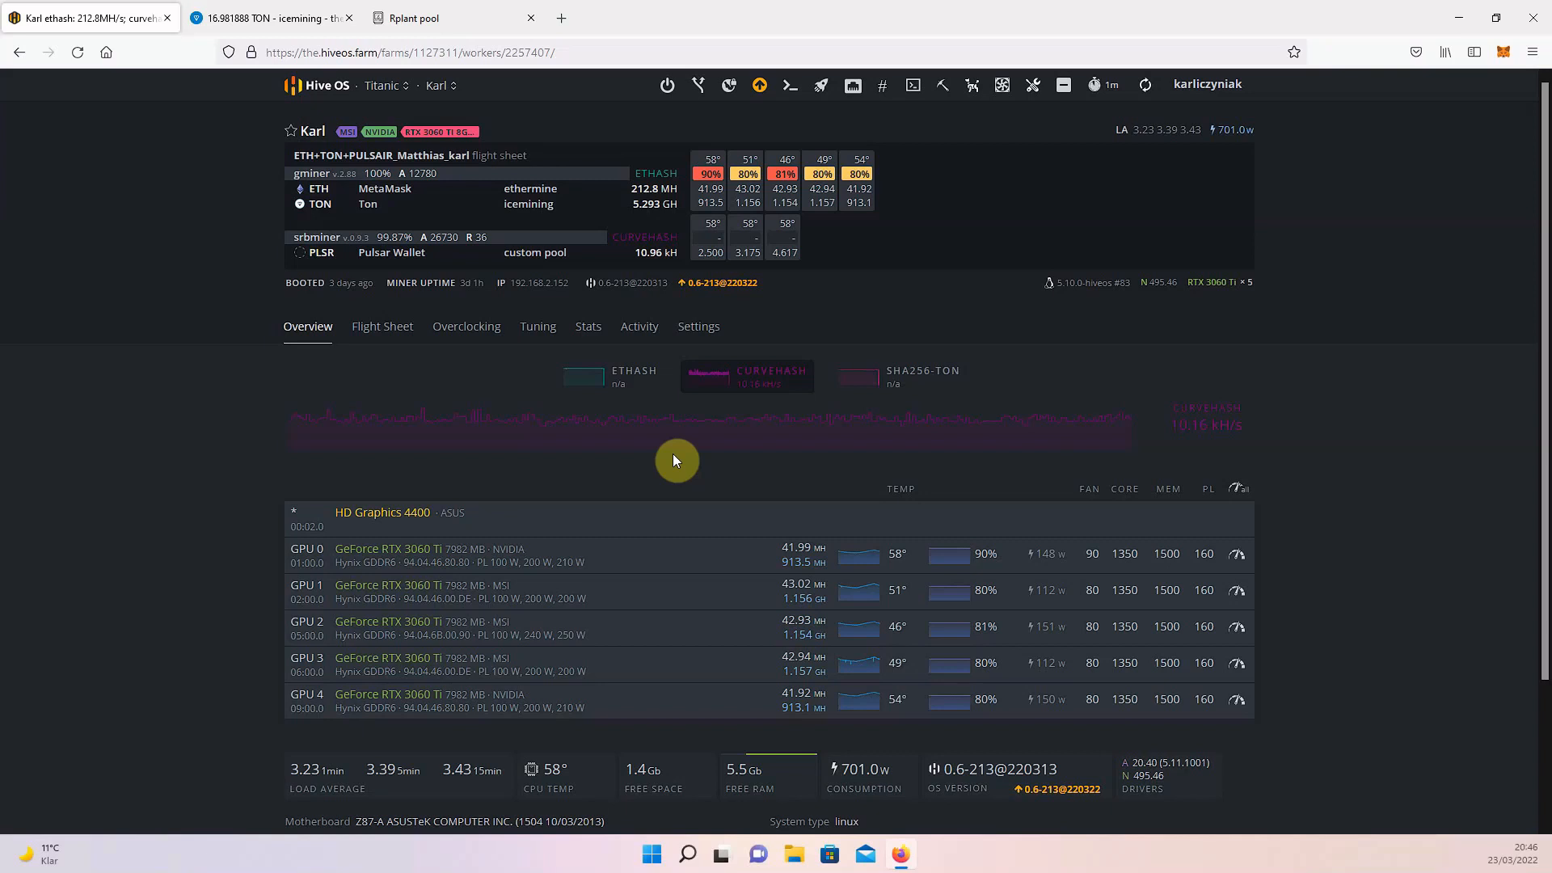
Examine GPU 0's core clock setting and the worker's CPU temperature and load averages.
scroll(580, 492, down, 3)
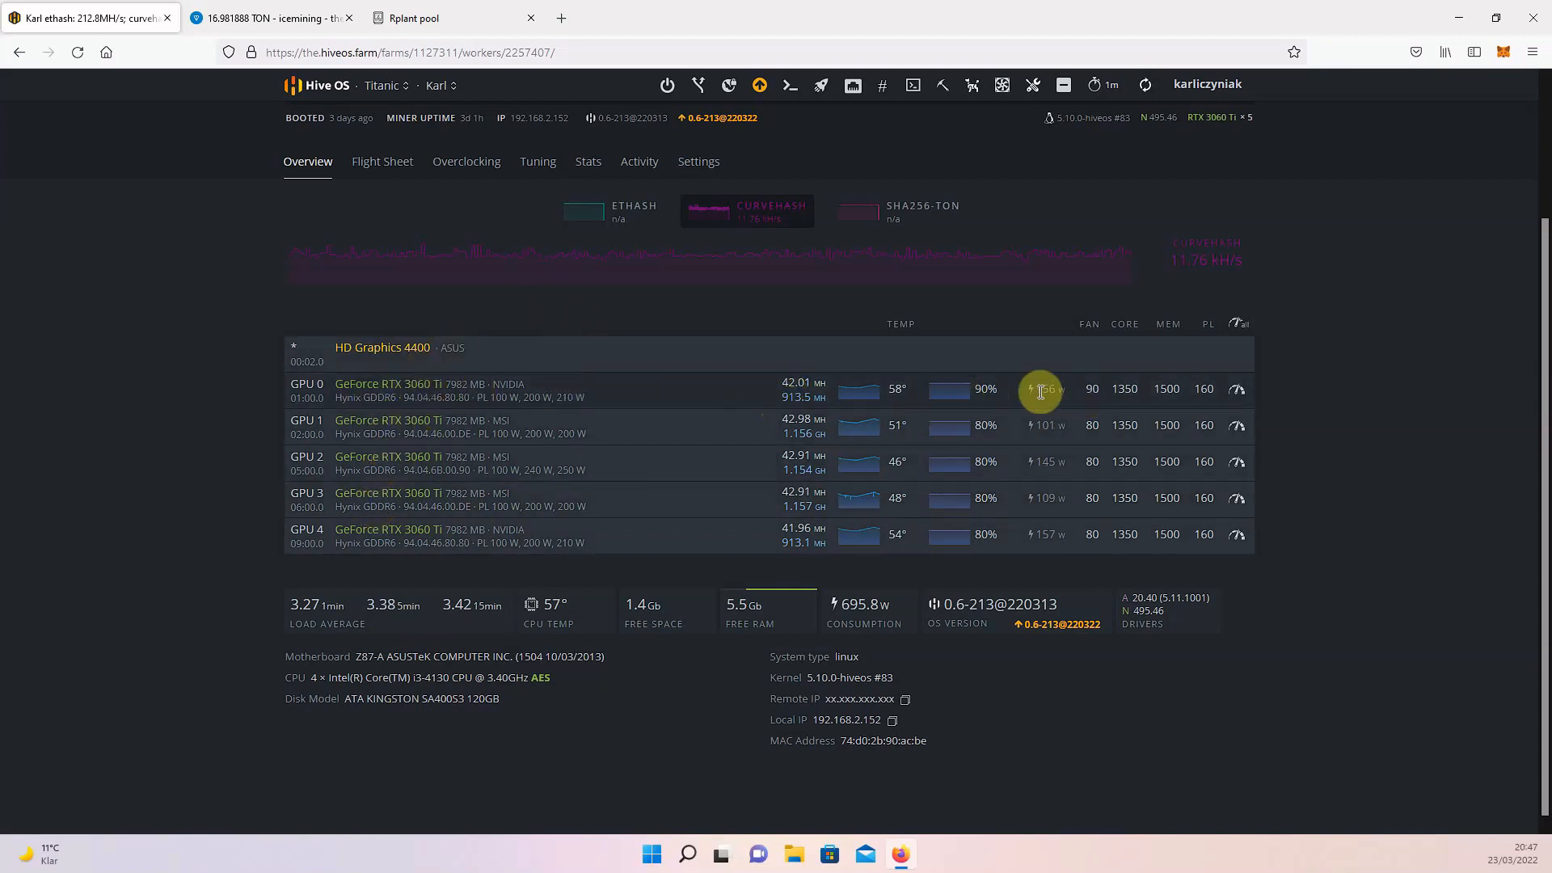
double_click(1129, 388)
click(1142, 390)
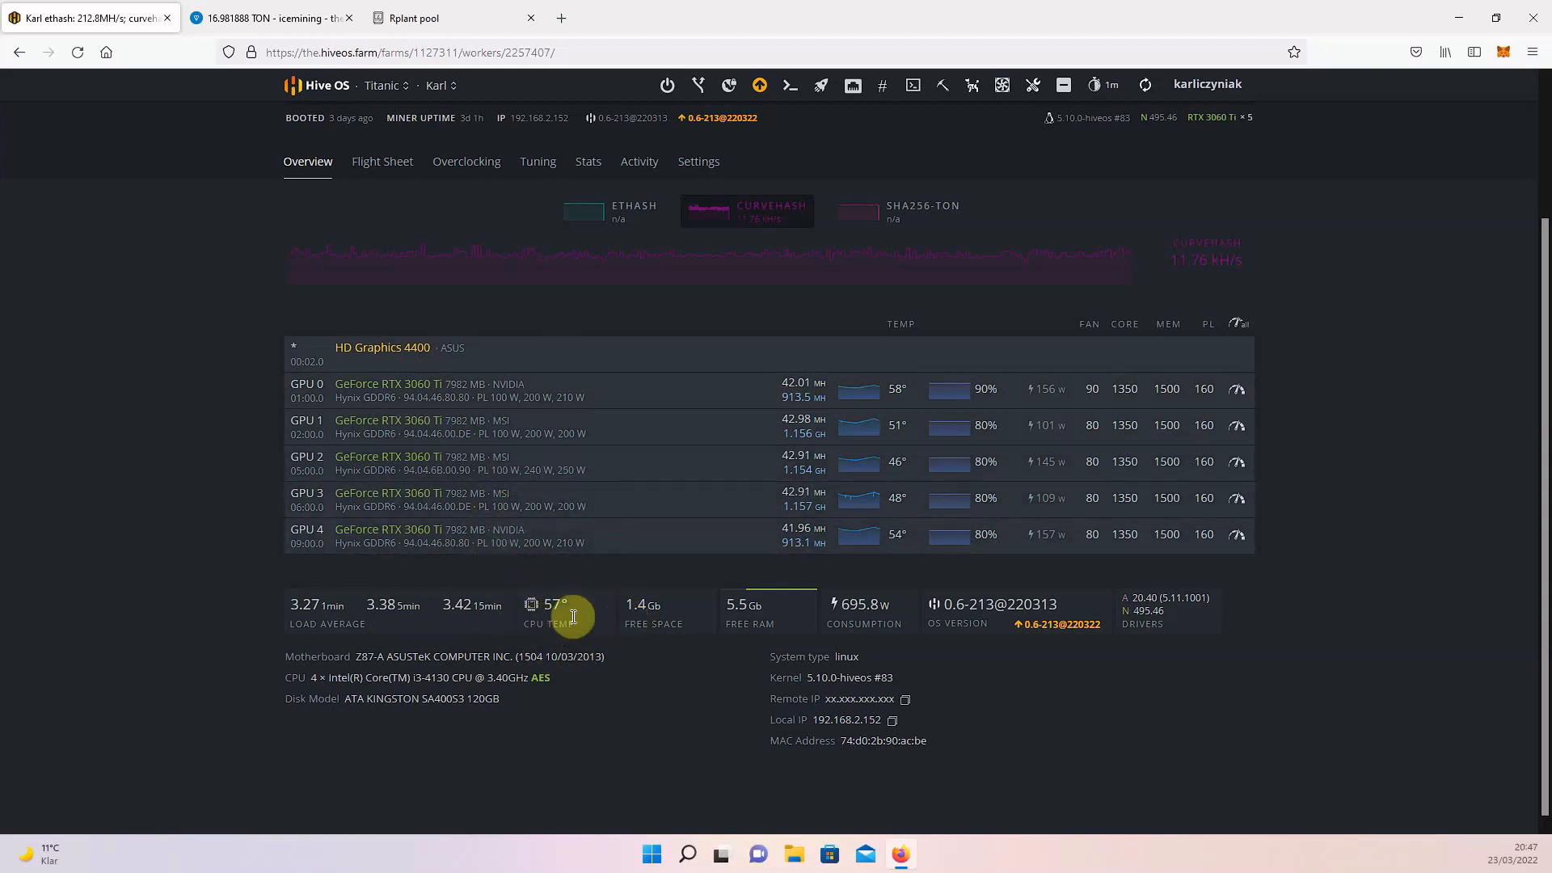
Switch to the TurboMaxi worker and examine its GPU hashrates, CPU model and load averages.
mouse_move(488, 628)
click(450, 88)
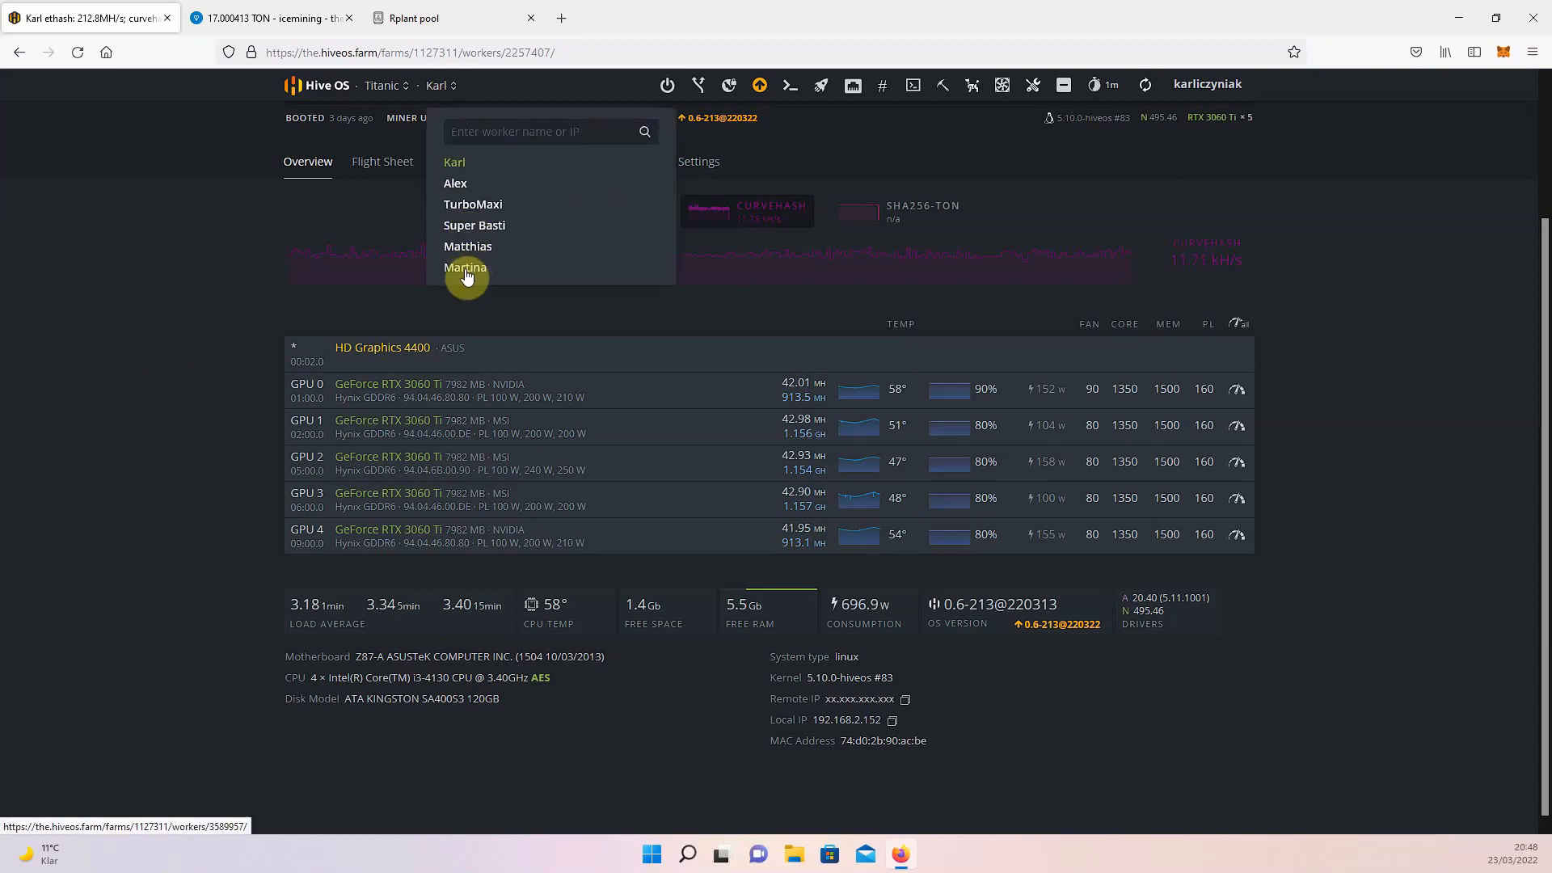
click(473, 204)
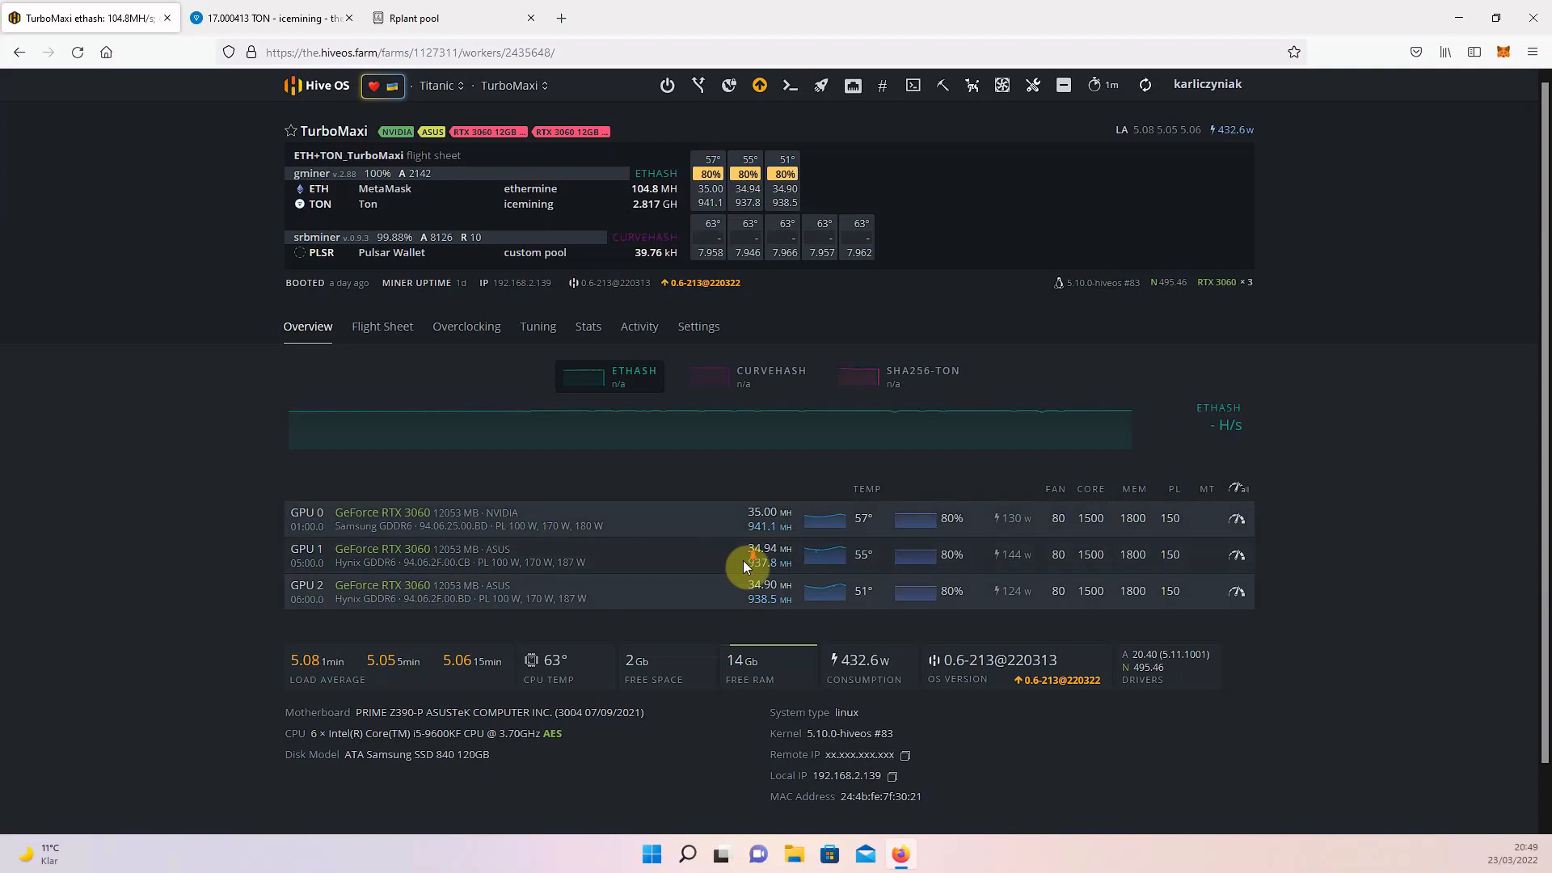
scroll(746, 566, down, 1)
click(573, 596)
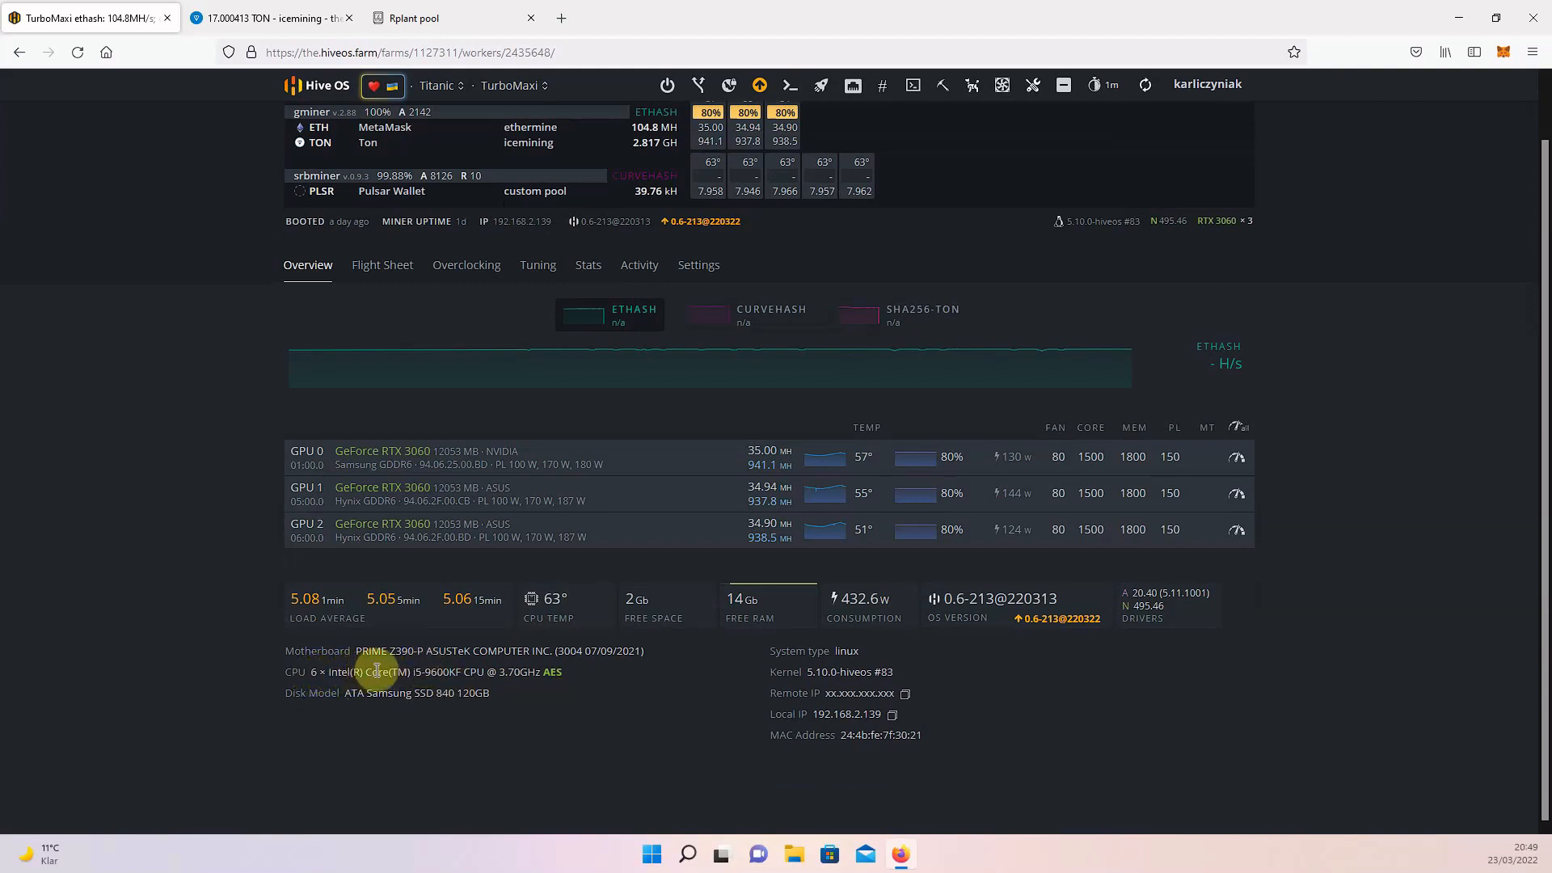
mouse_move(445, 608)
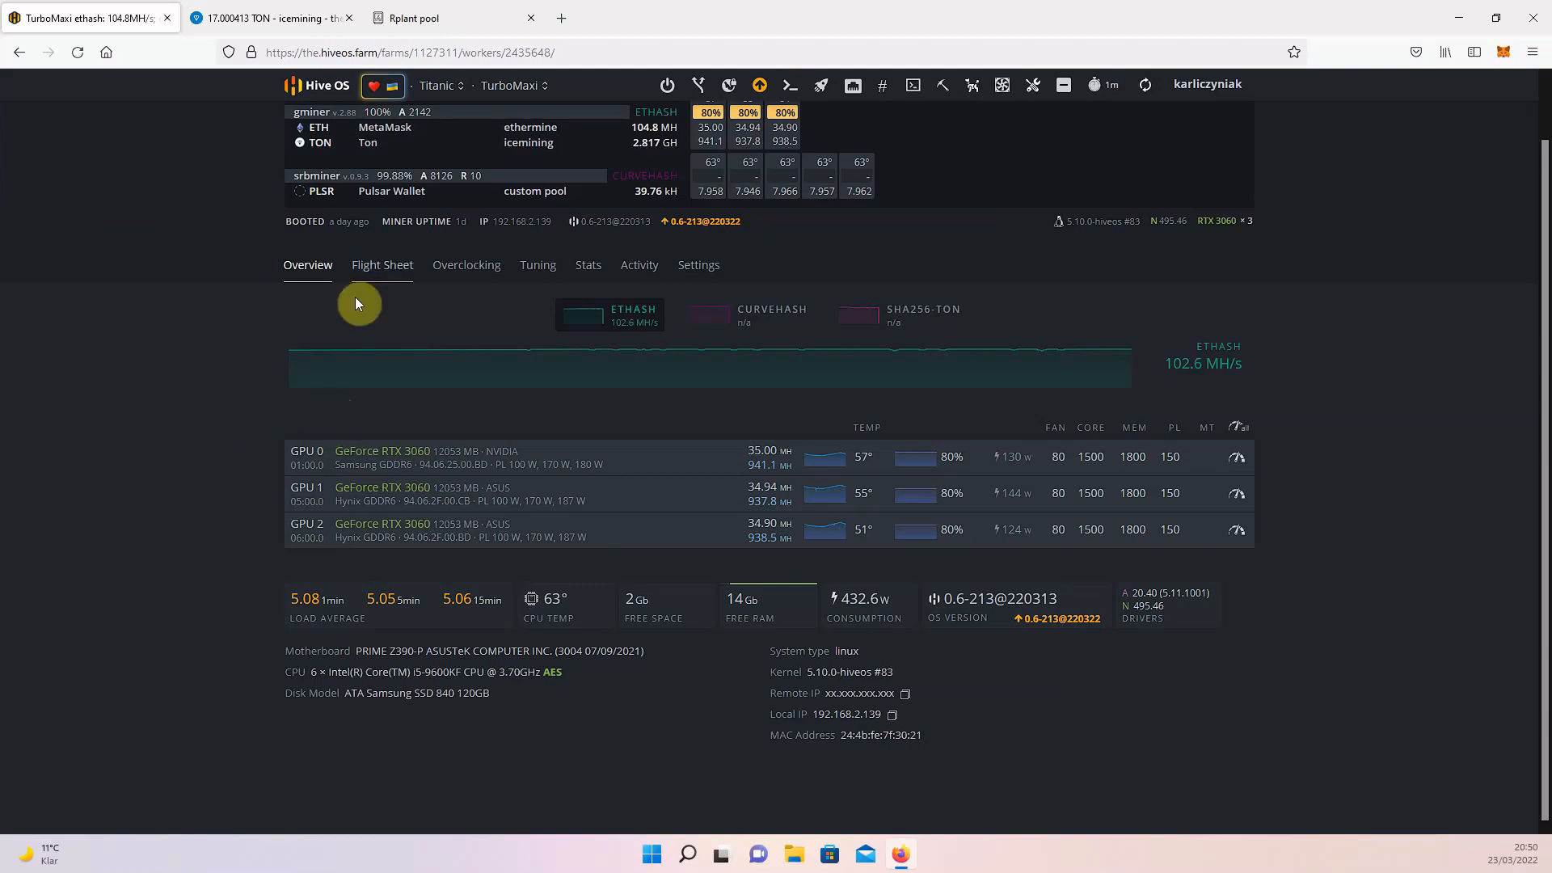
Open the worker's active ETH+TON_TurboMaxi flight sheet for editing.
click(396, 269)
scroll(727, 358, down, 1)
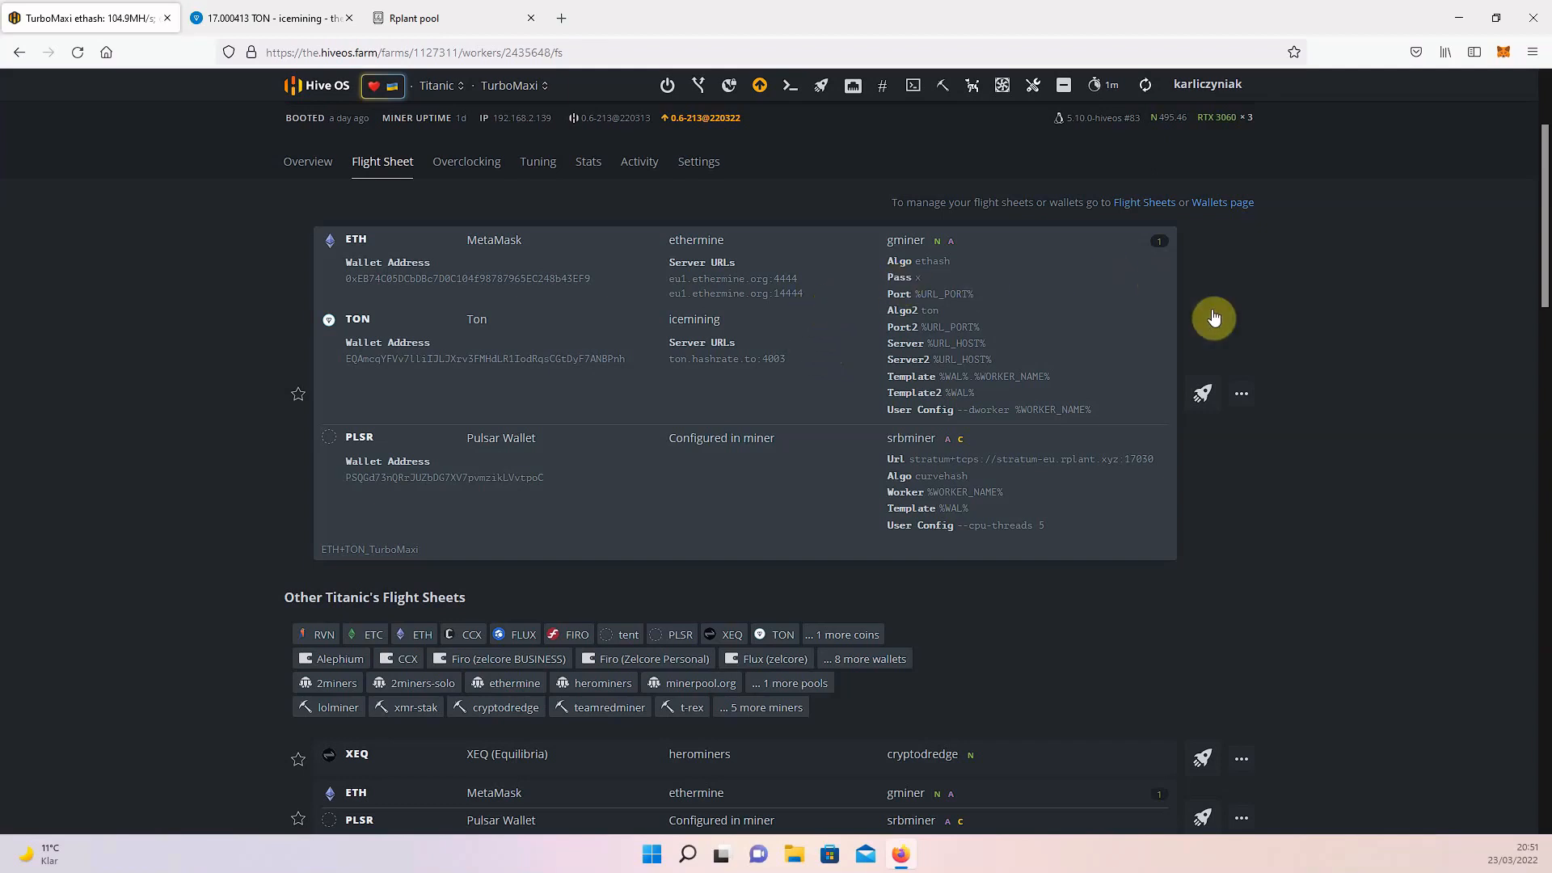
click(1242, 398)
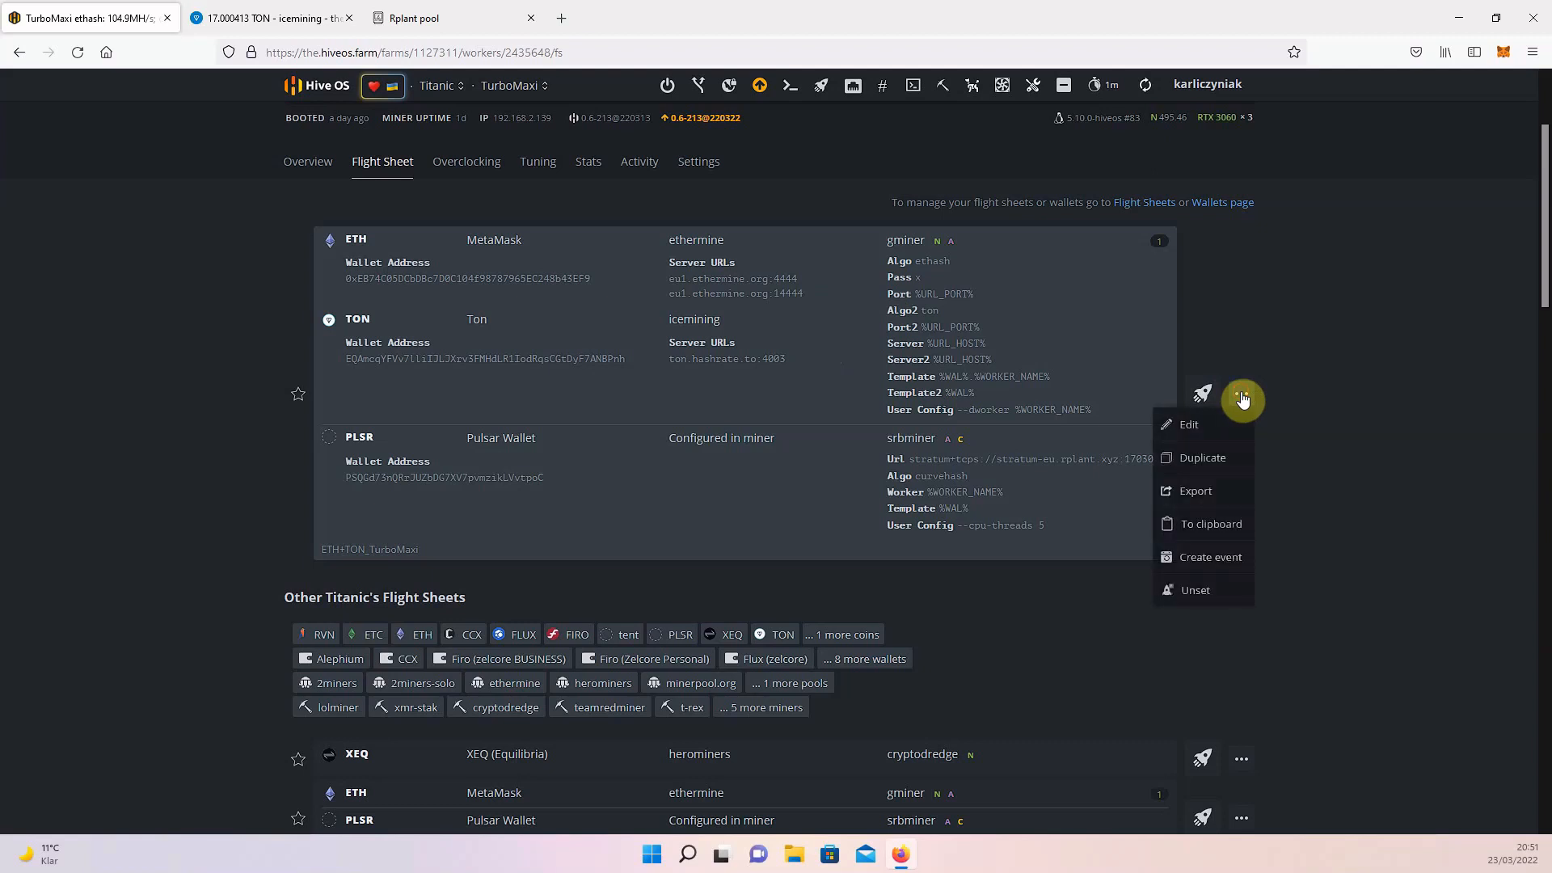
click(1191, 426)
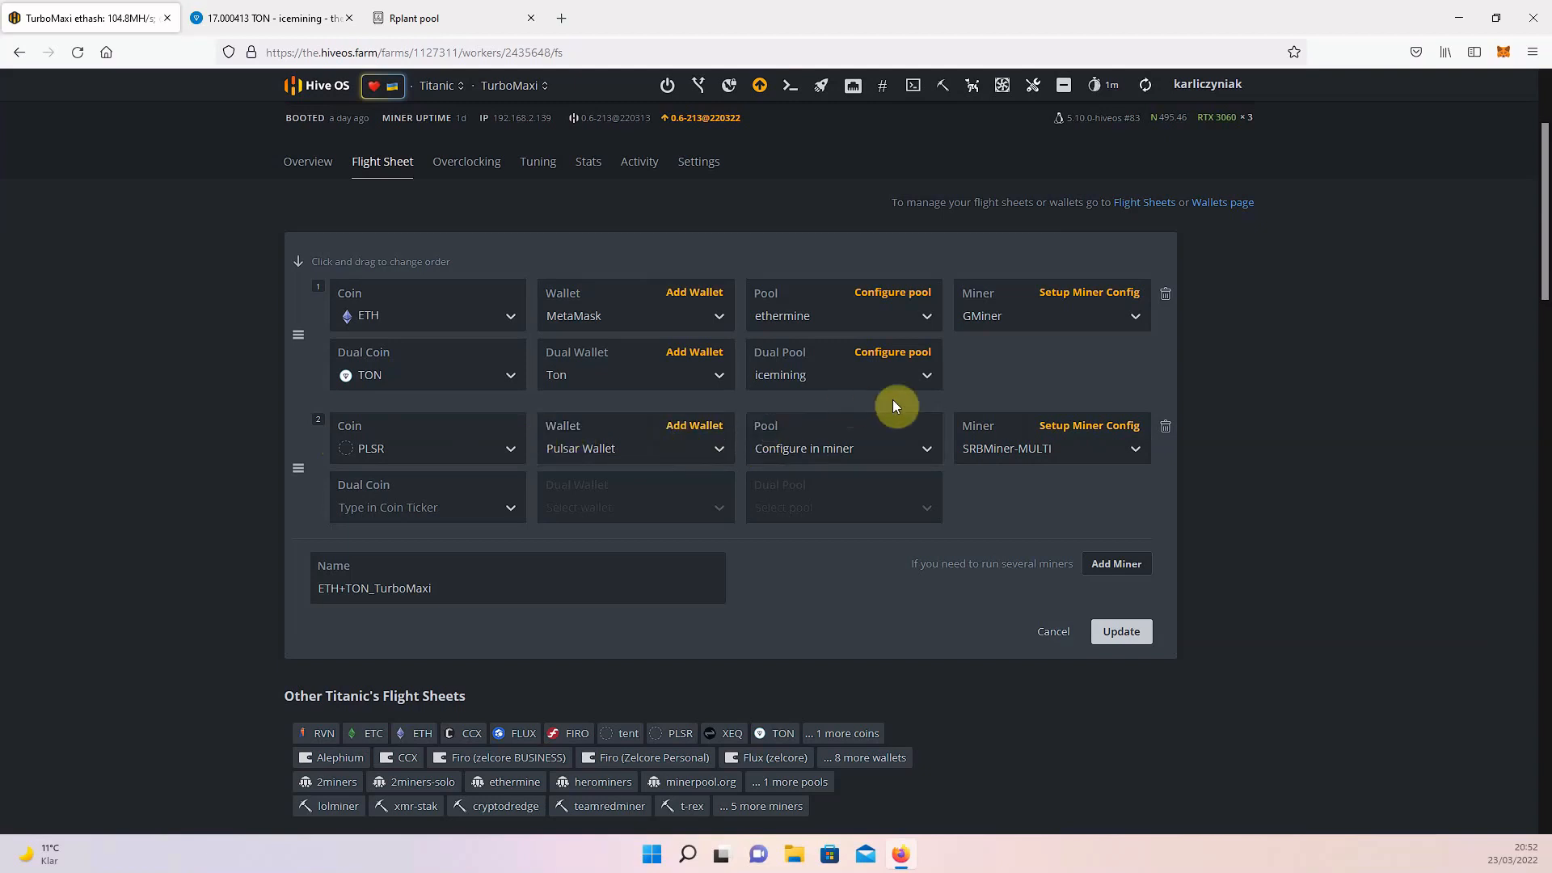
Review the GMiner configuration, picking ethash as the hash algorithm and checking the template, pool server and port hints, and discard the changes.
click(1081, 294)
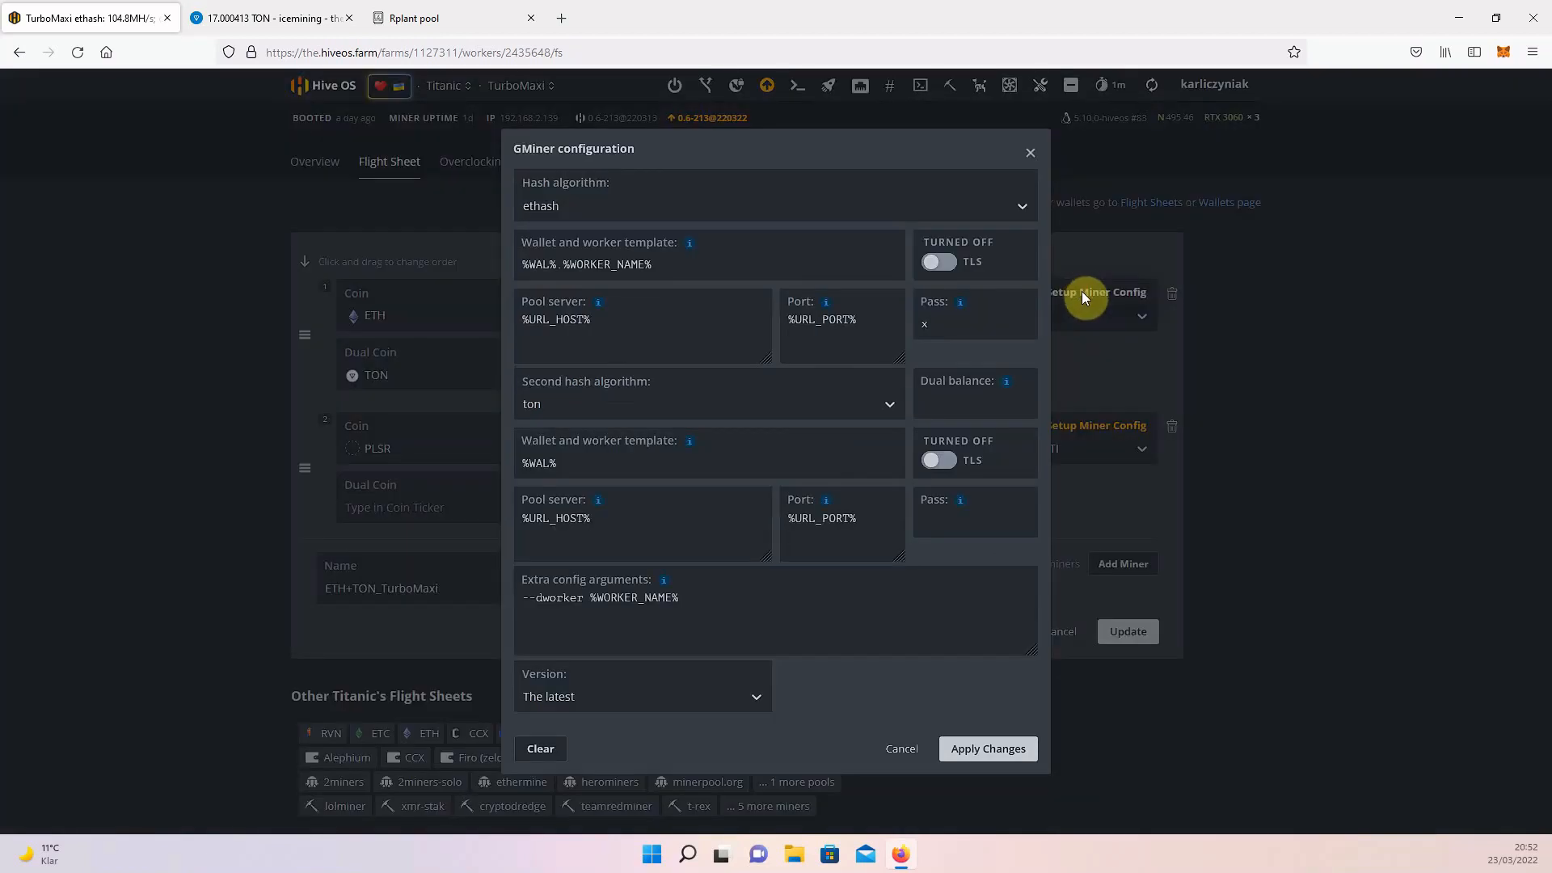
click(561, 207)
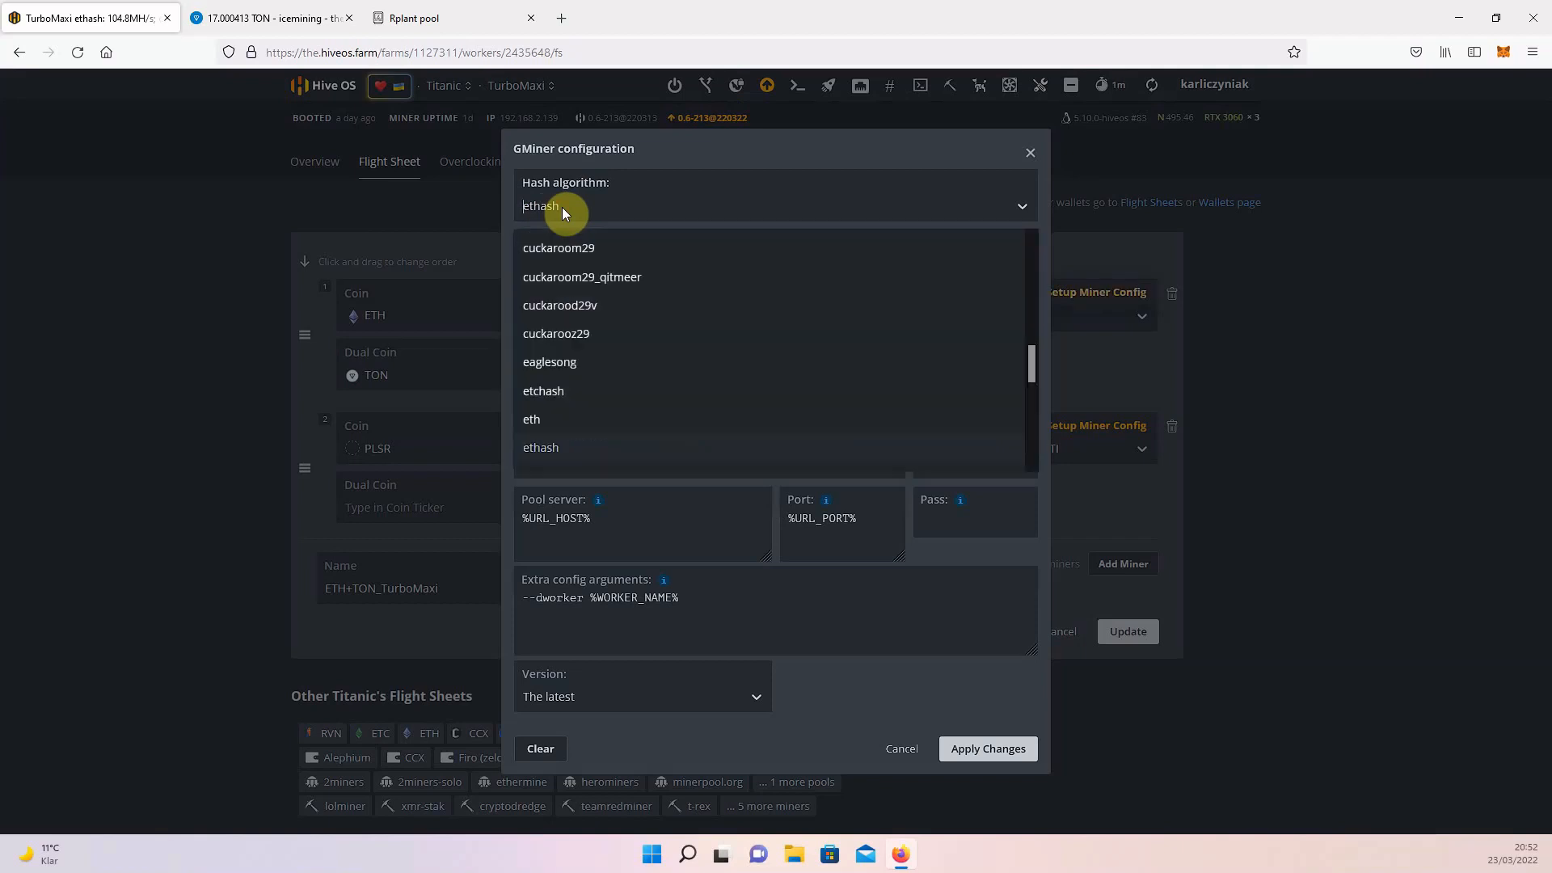
click(535, 448)
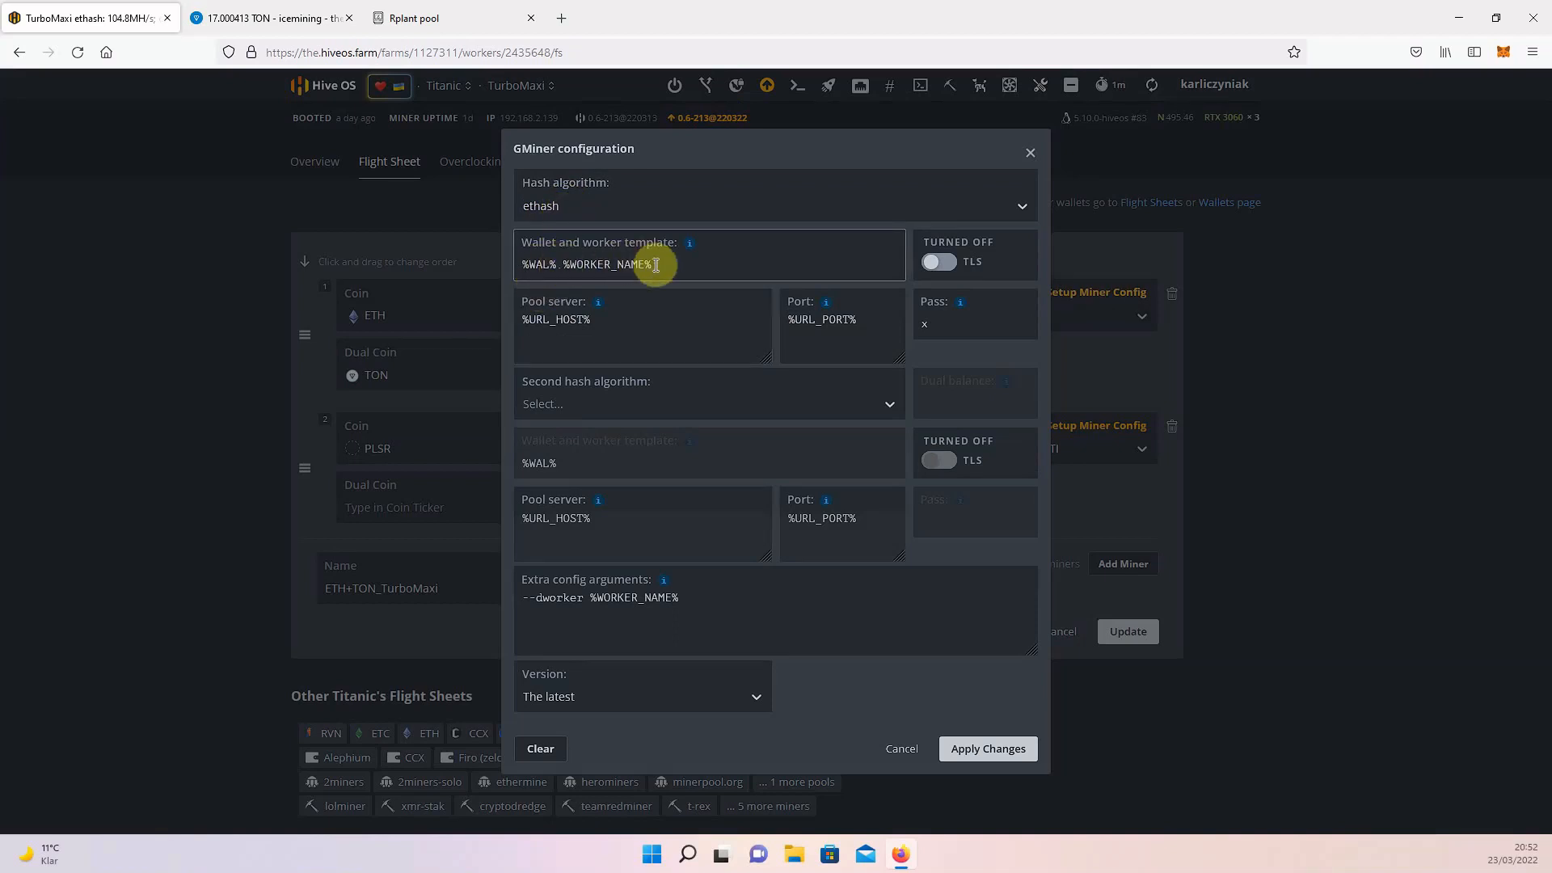
mouse_move(689, 246)
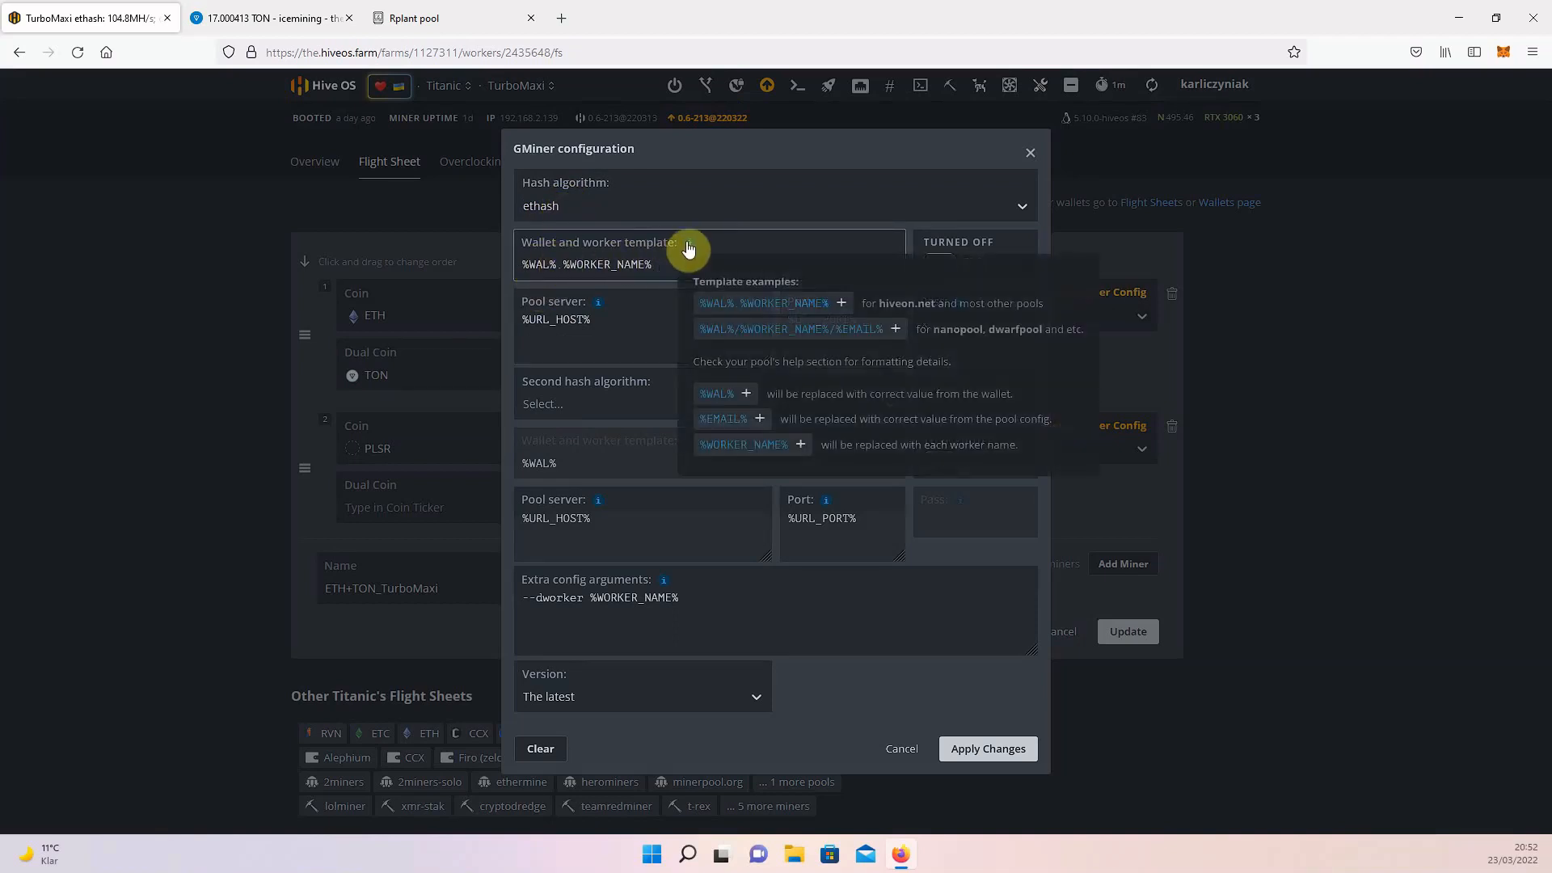
click(737, 243)
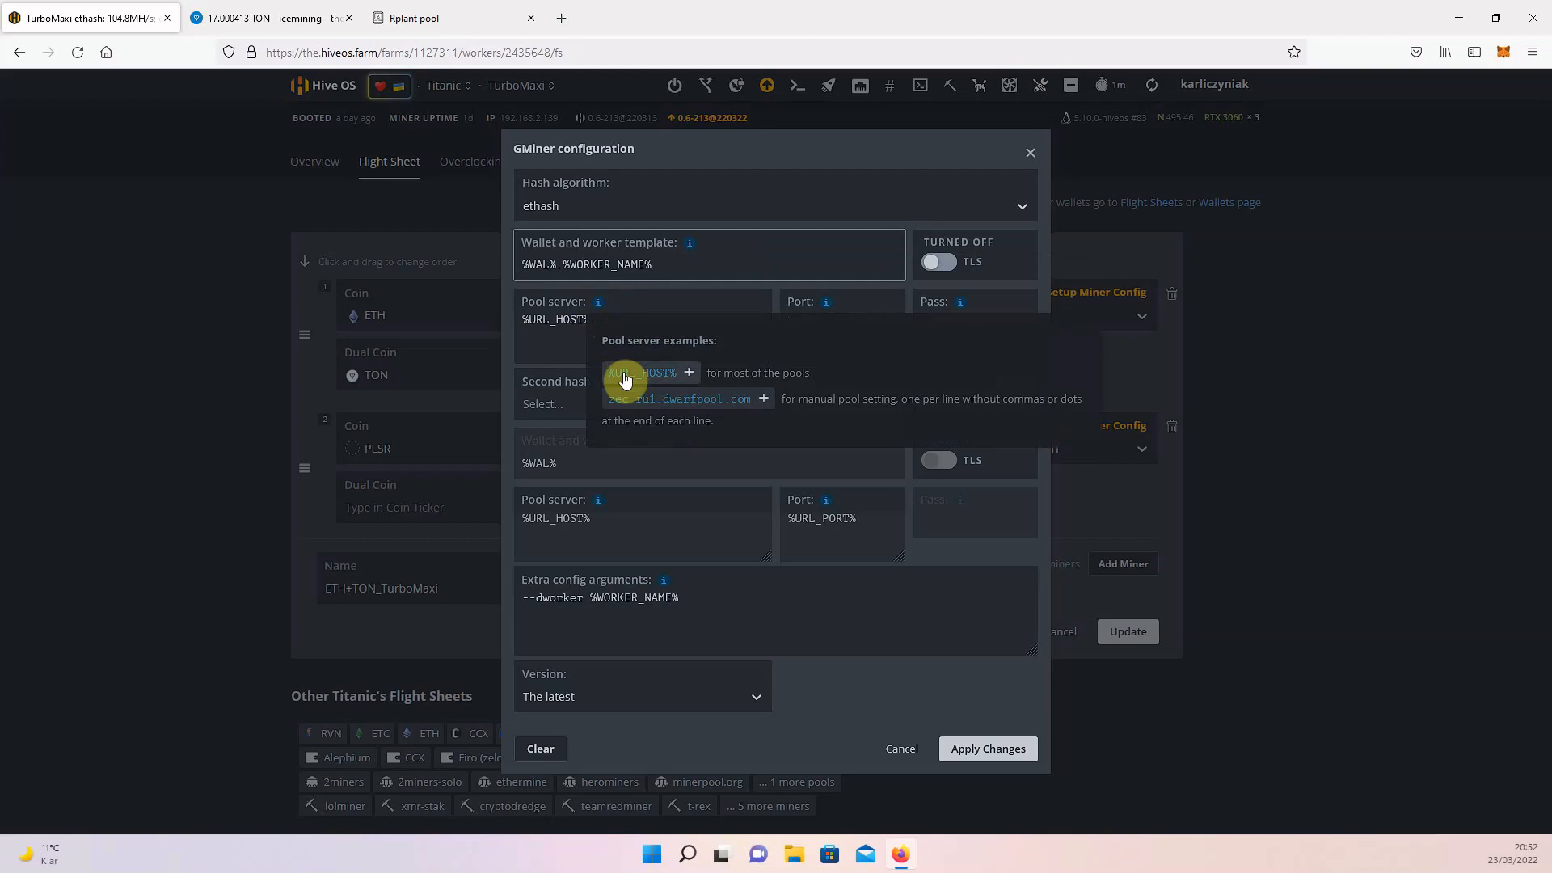
click(657, 298)
mouse_move(825, 303)
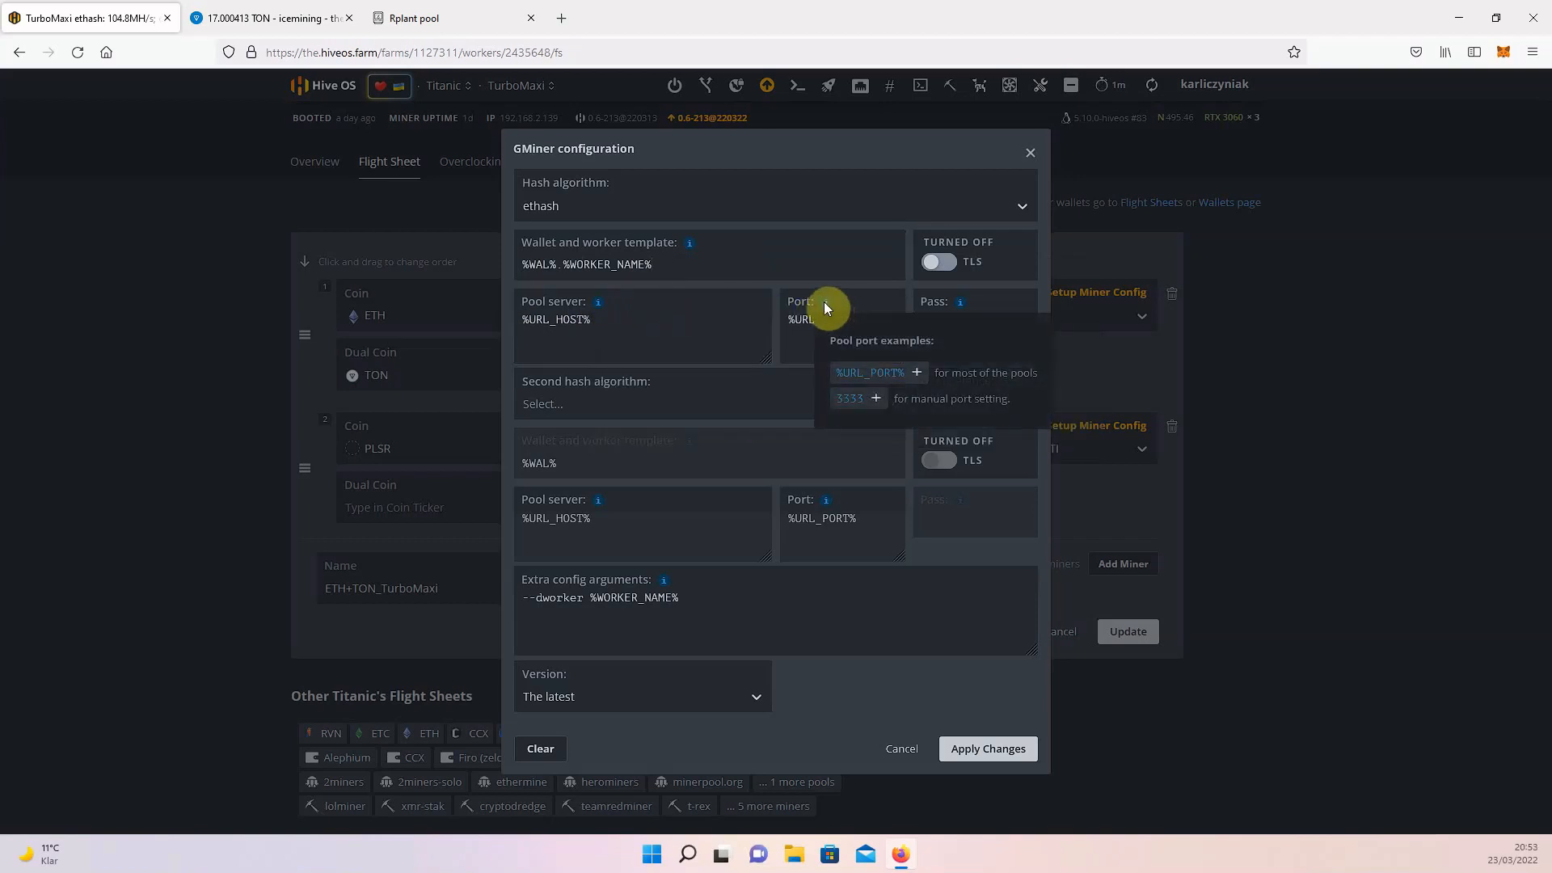
click(727, 319)
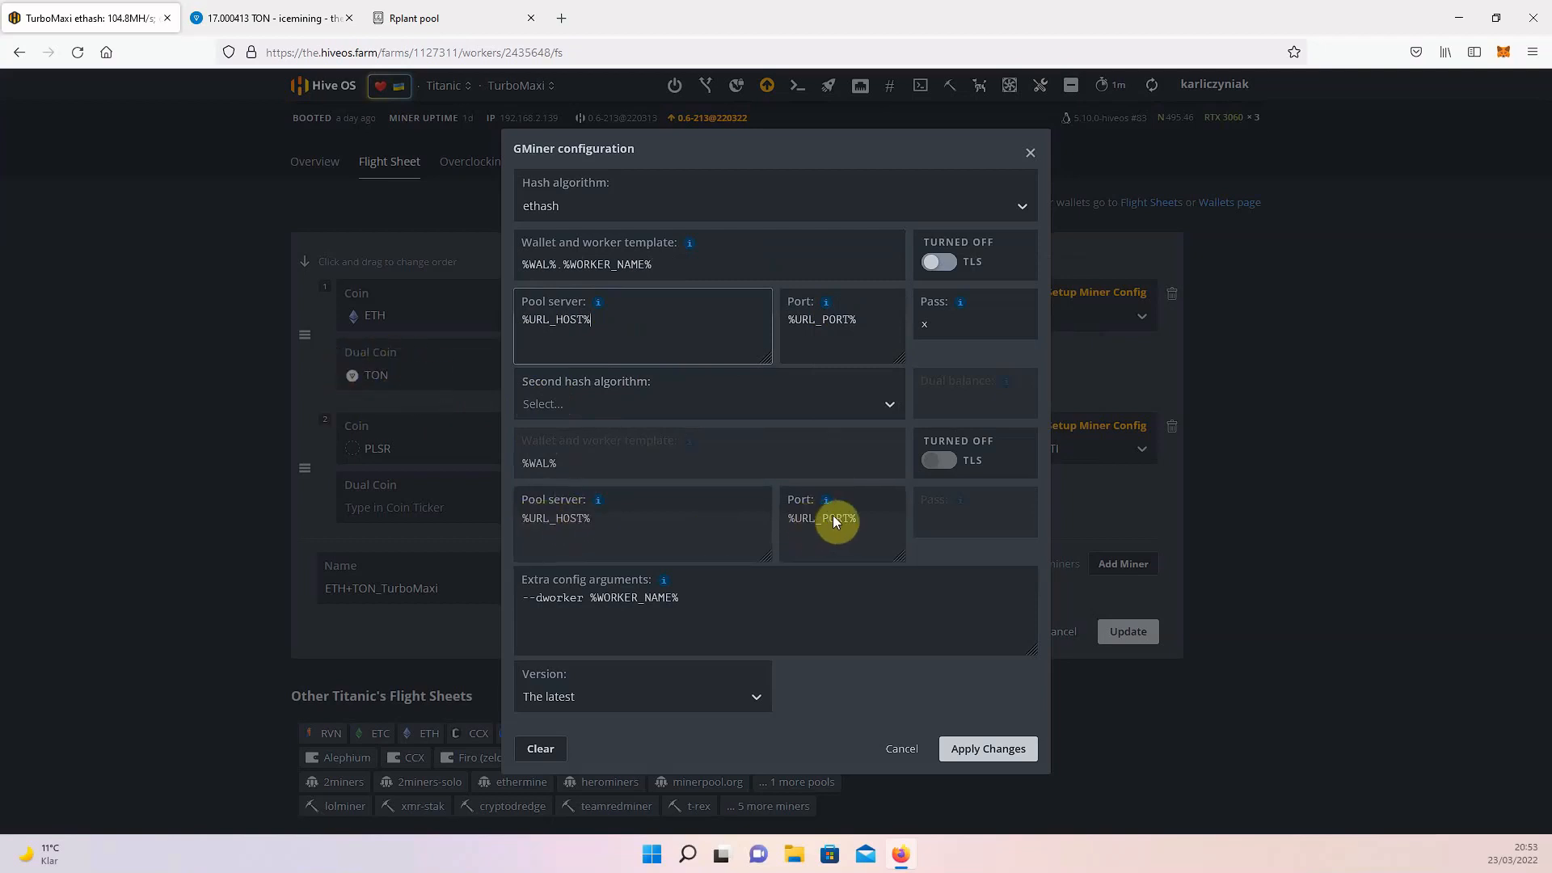
click(698, 602)
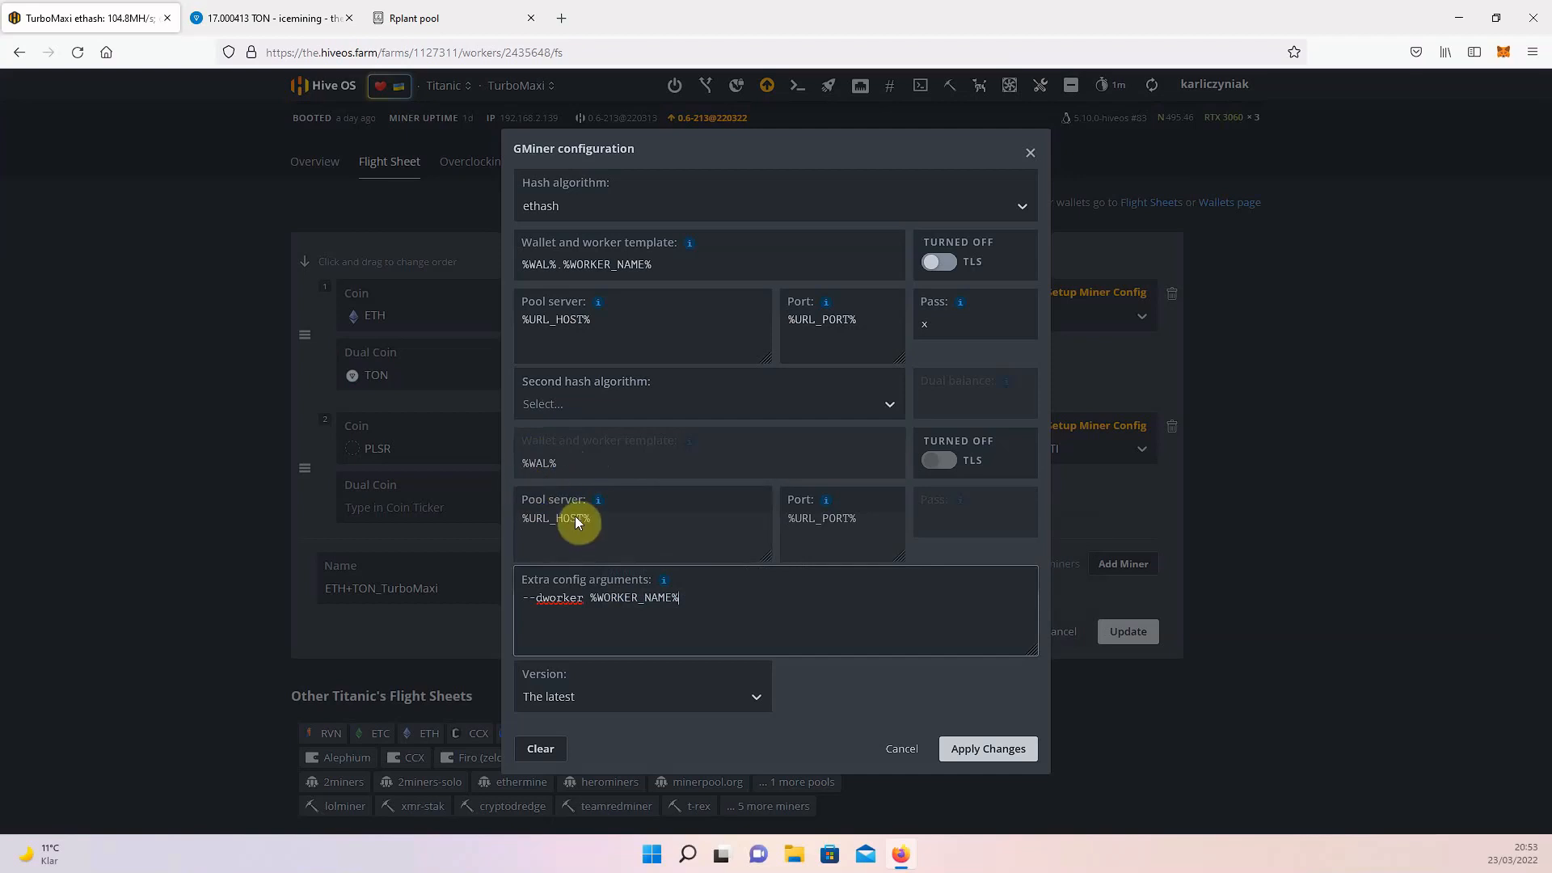
click(899, 748)
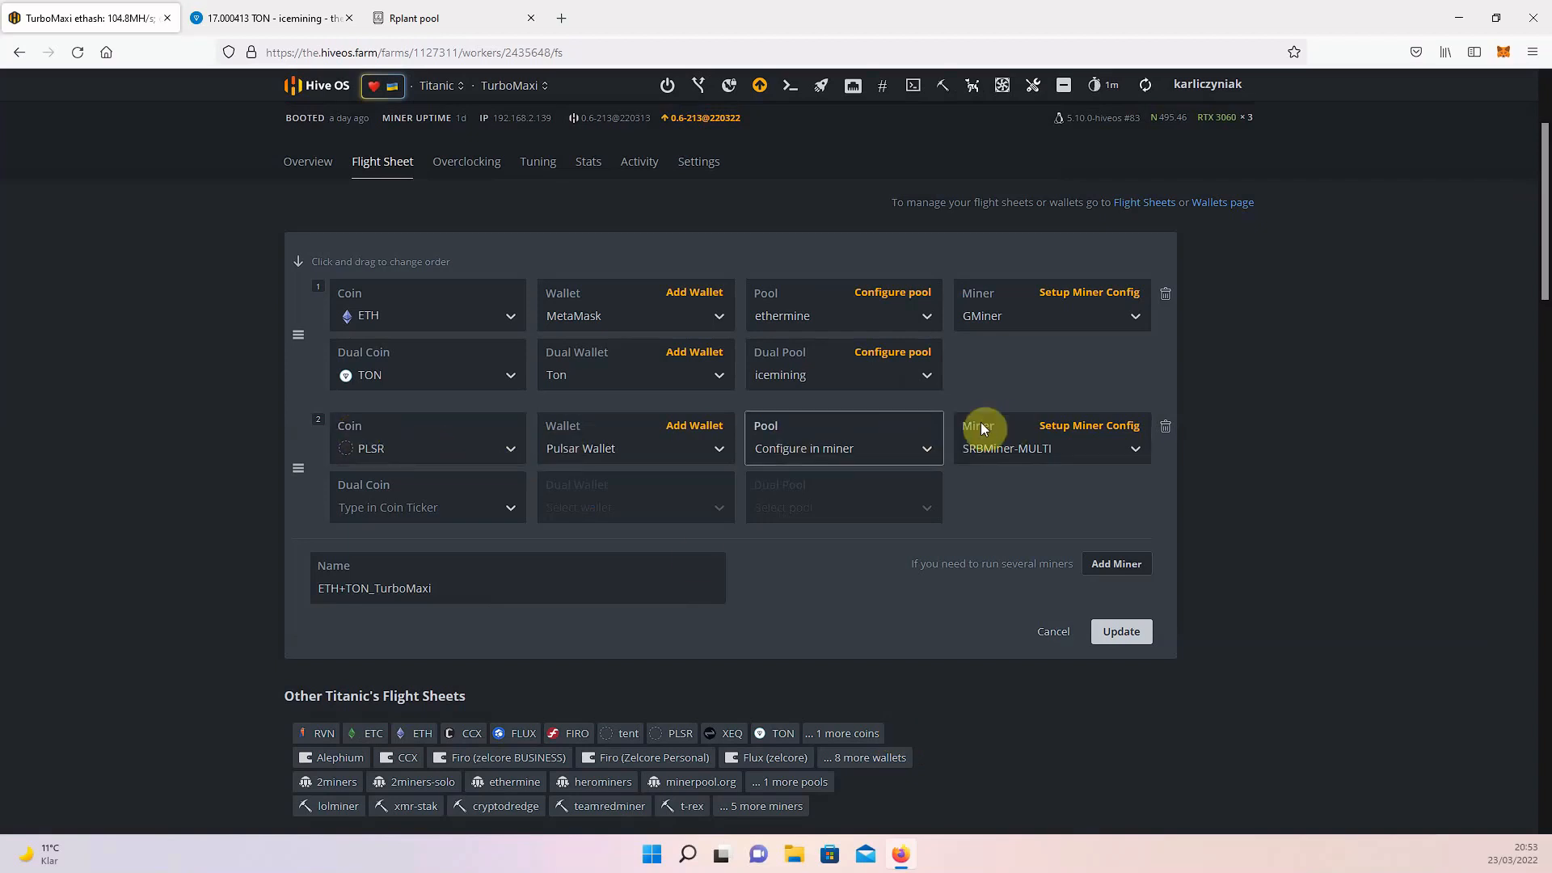
Examine the SRBMiner-MULTI configuration for PLSR, including the wallet and worker name hints, pool server and CPU thread argument.
click(1070, 432)
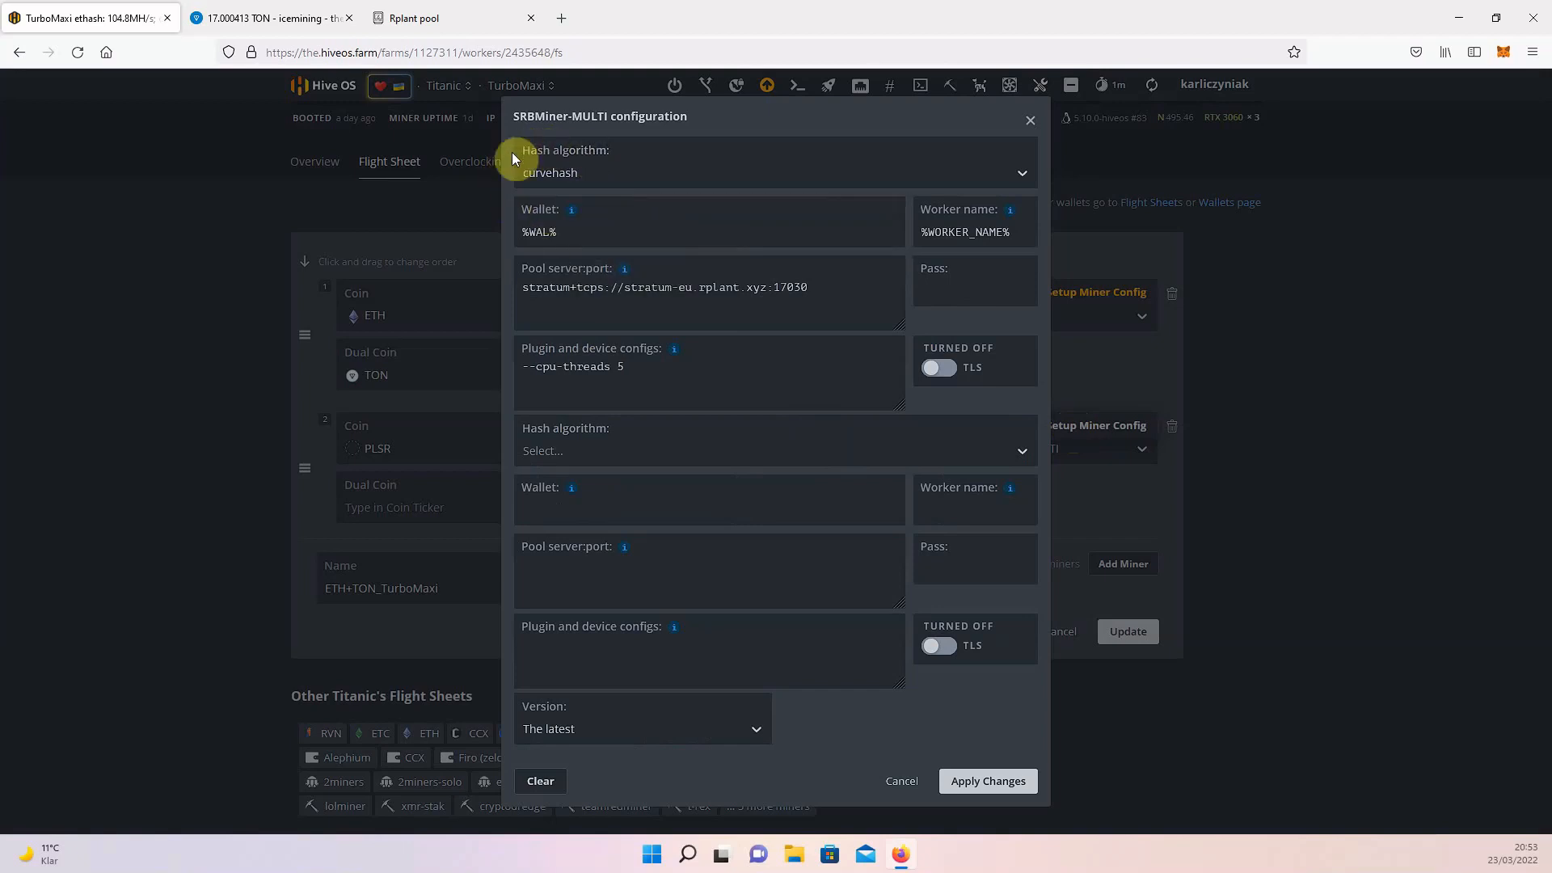
mouse_move(569, 210)
mouse_move(1012, 217)
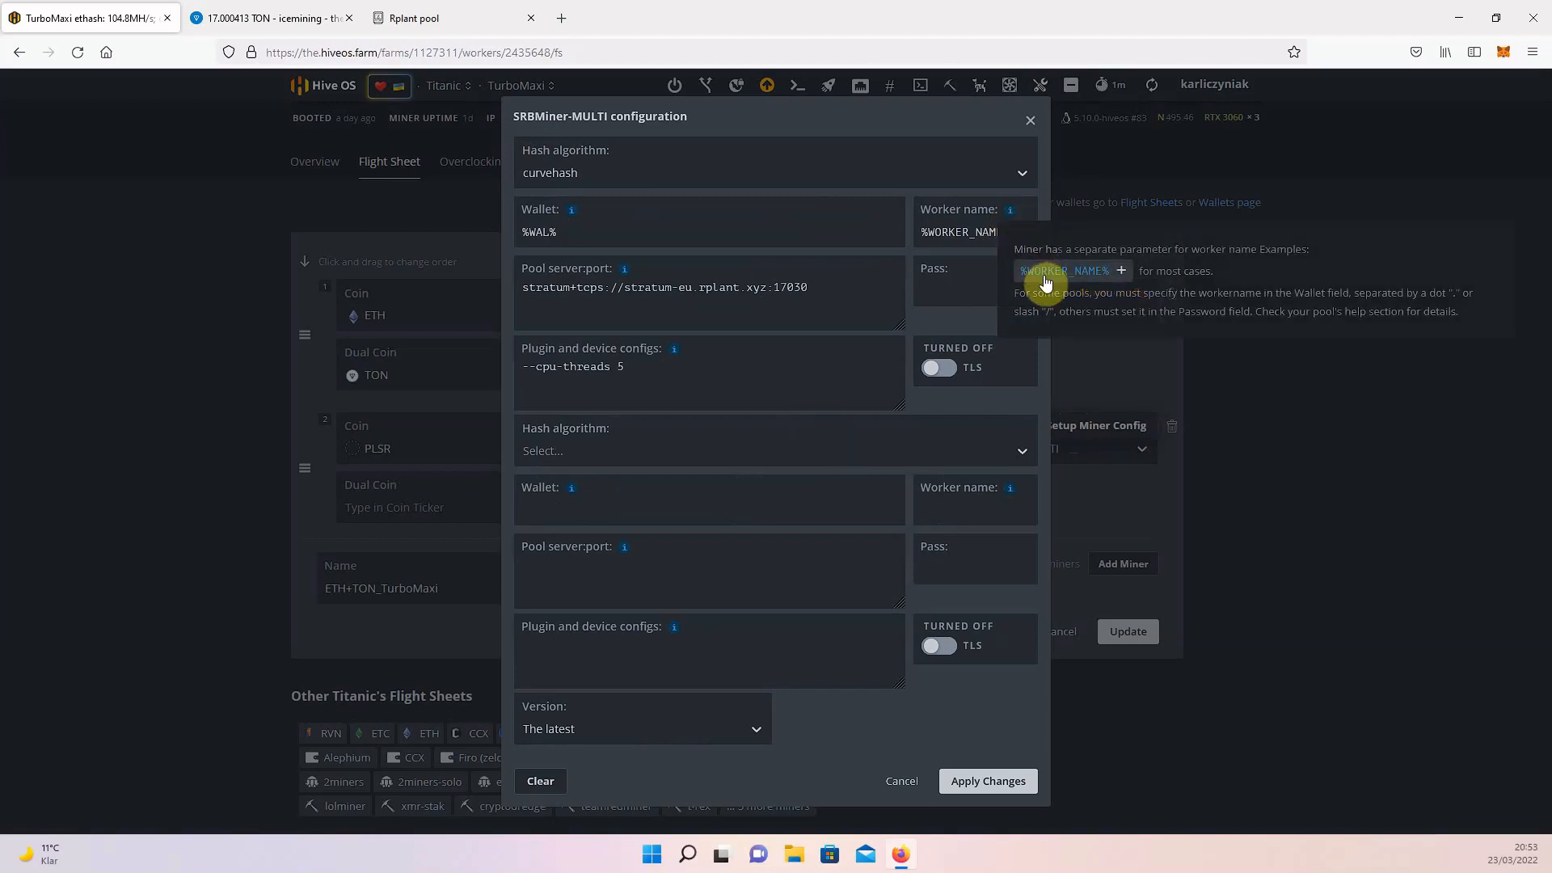
click(557, 283)
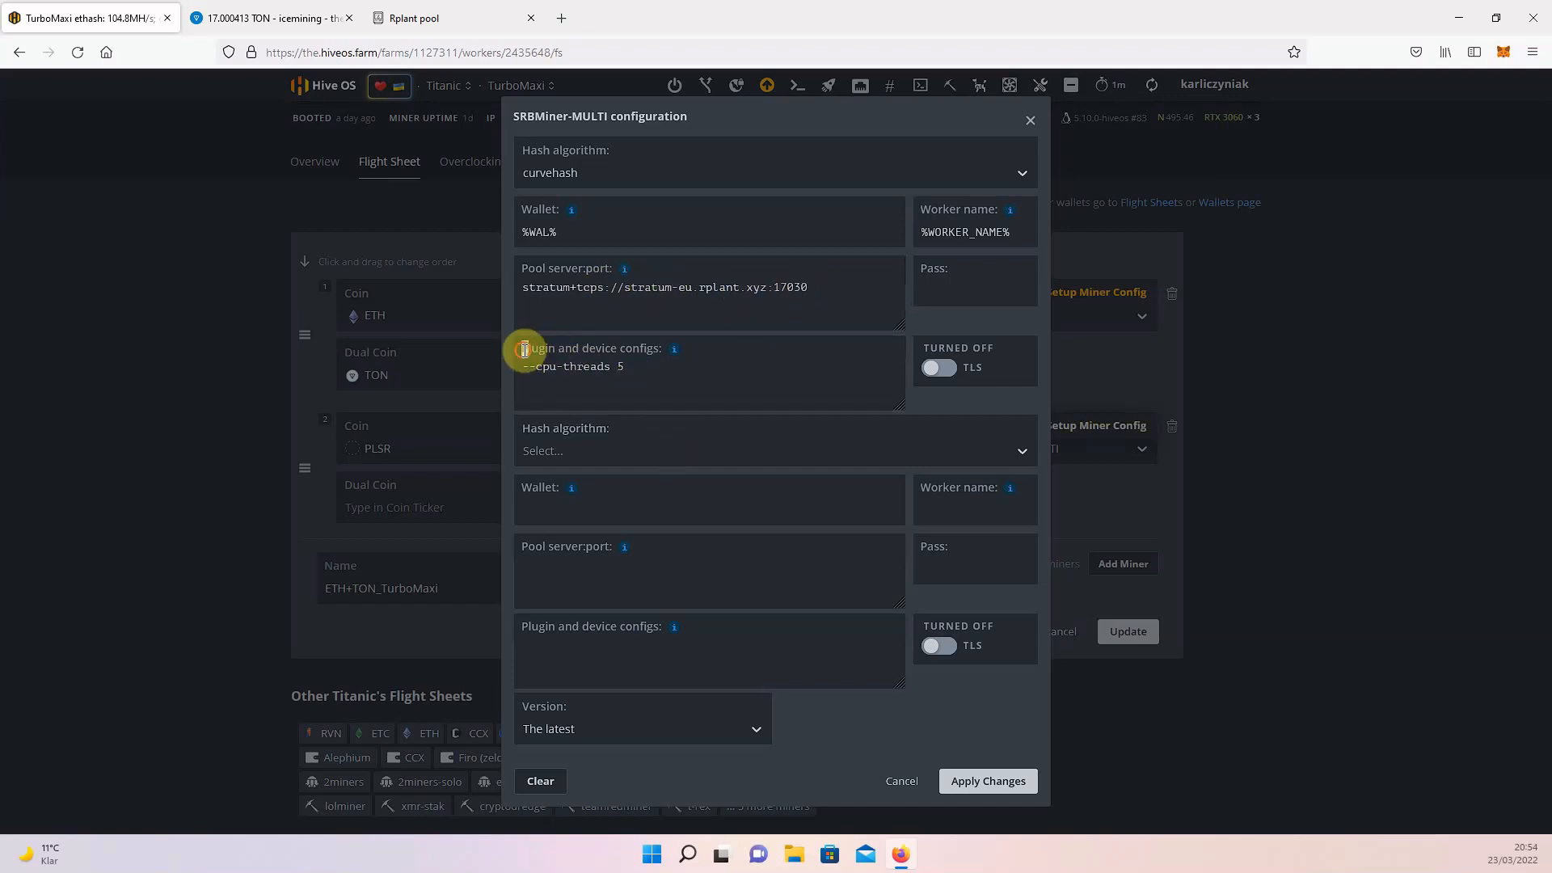
mouse_move(676, 353)
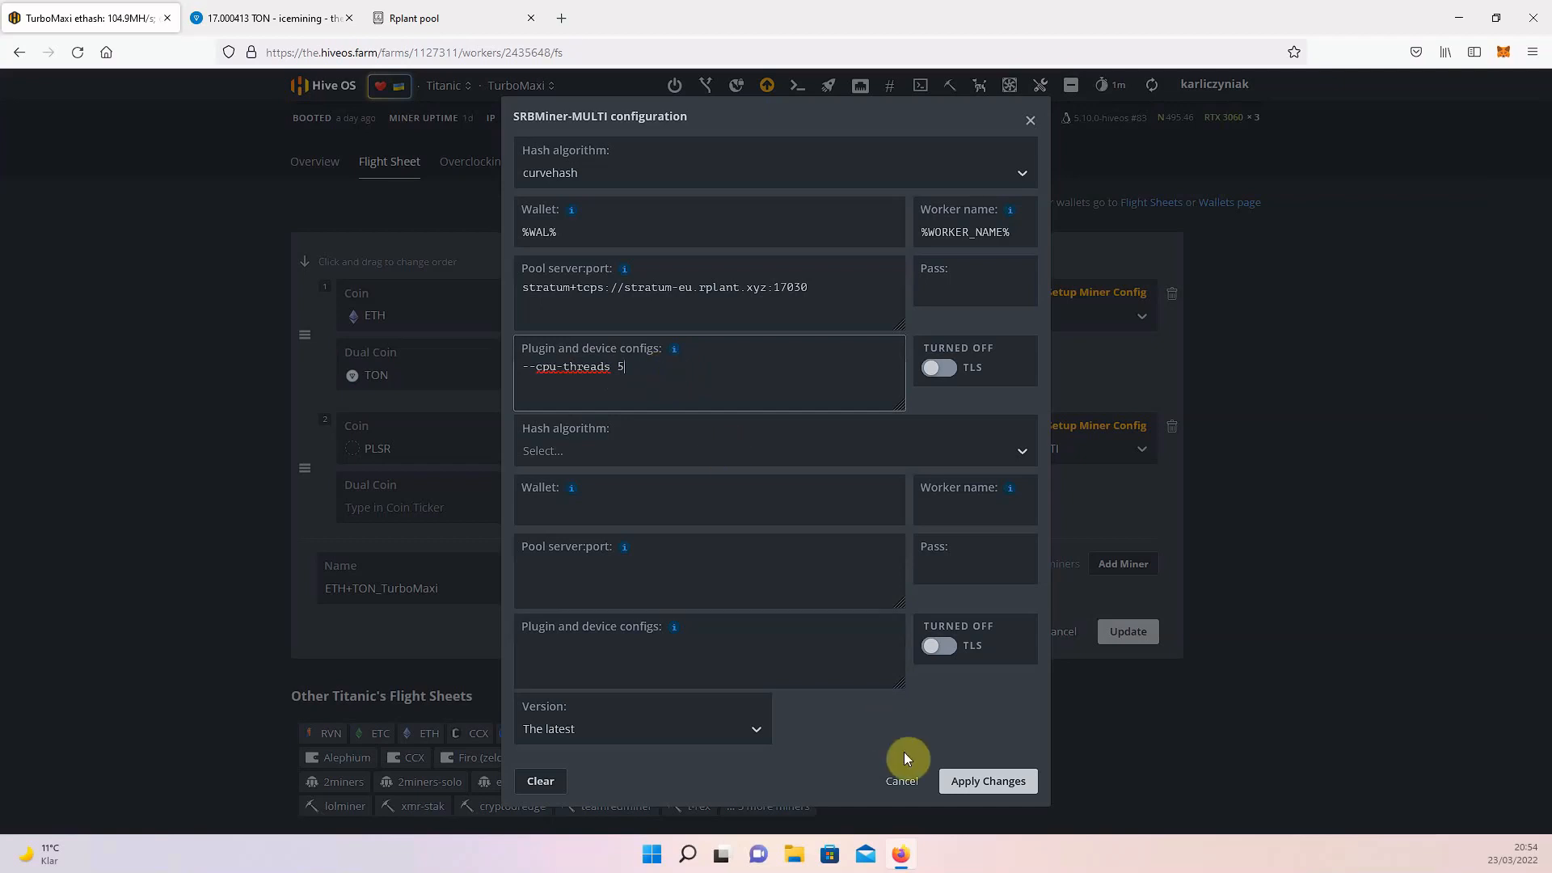
Close the miner configuration and the flight sheet editor without saving and return to the worker's overview.
click(901, 779)
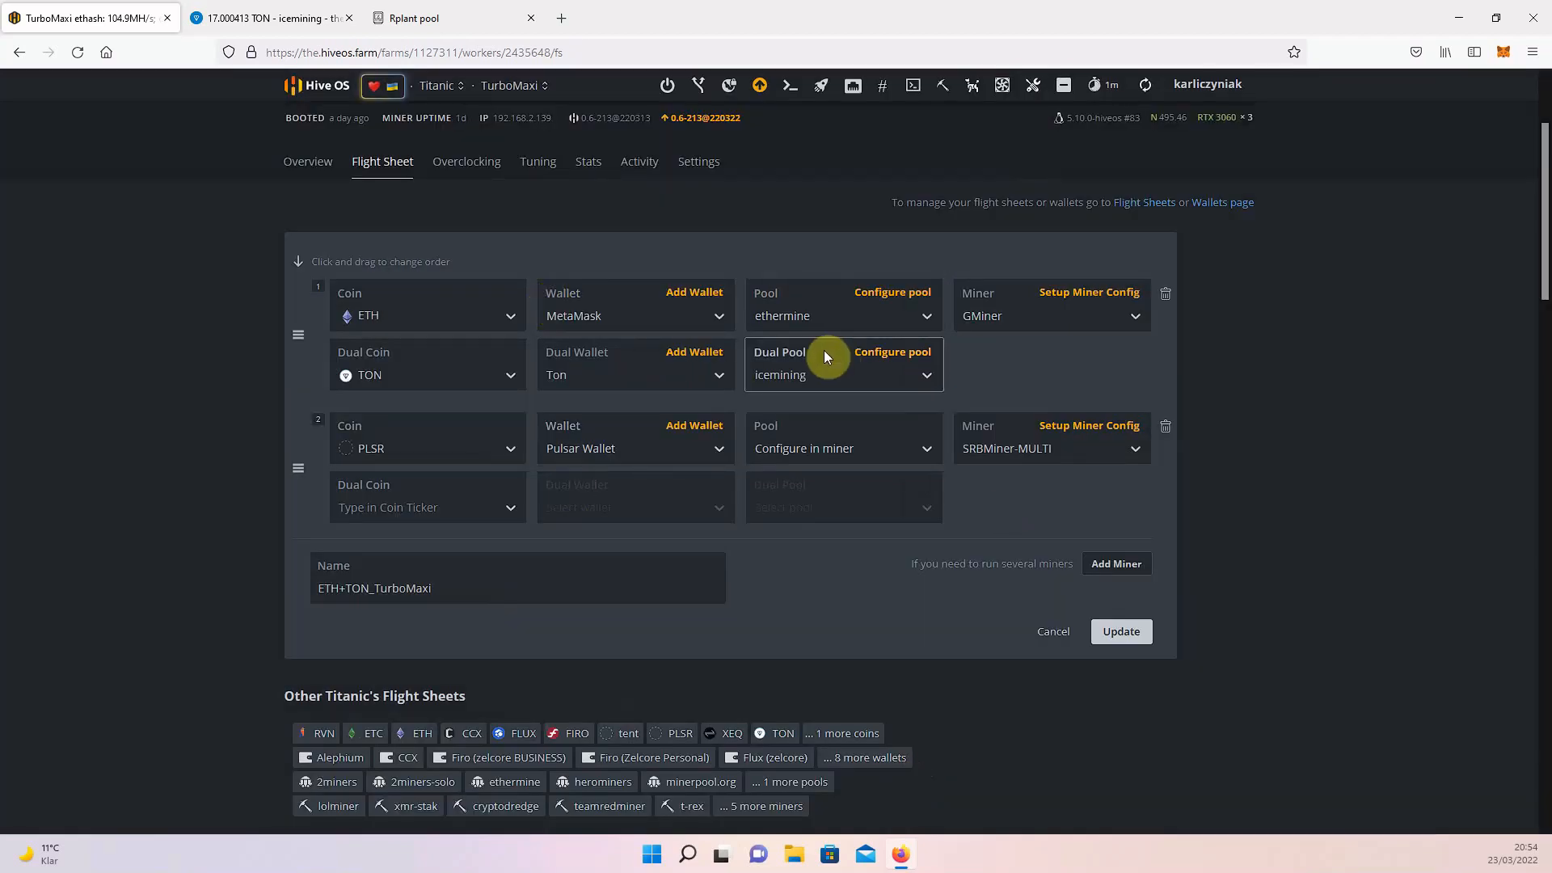
click(1055, 632)
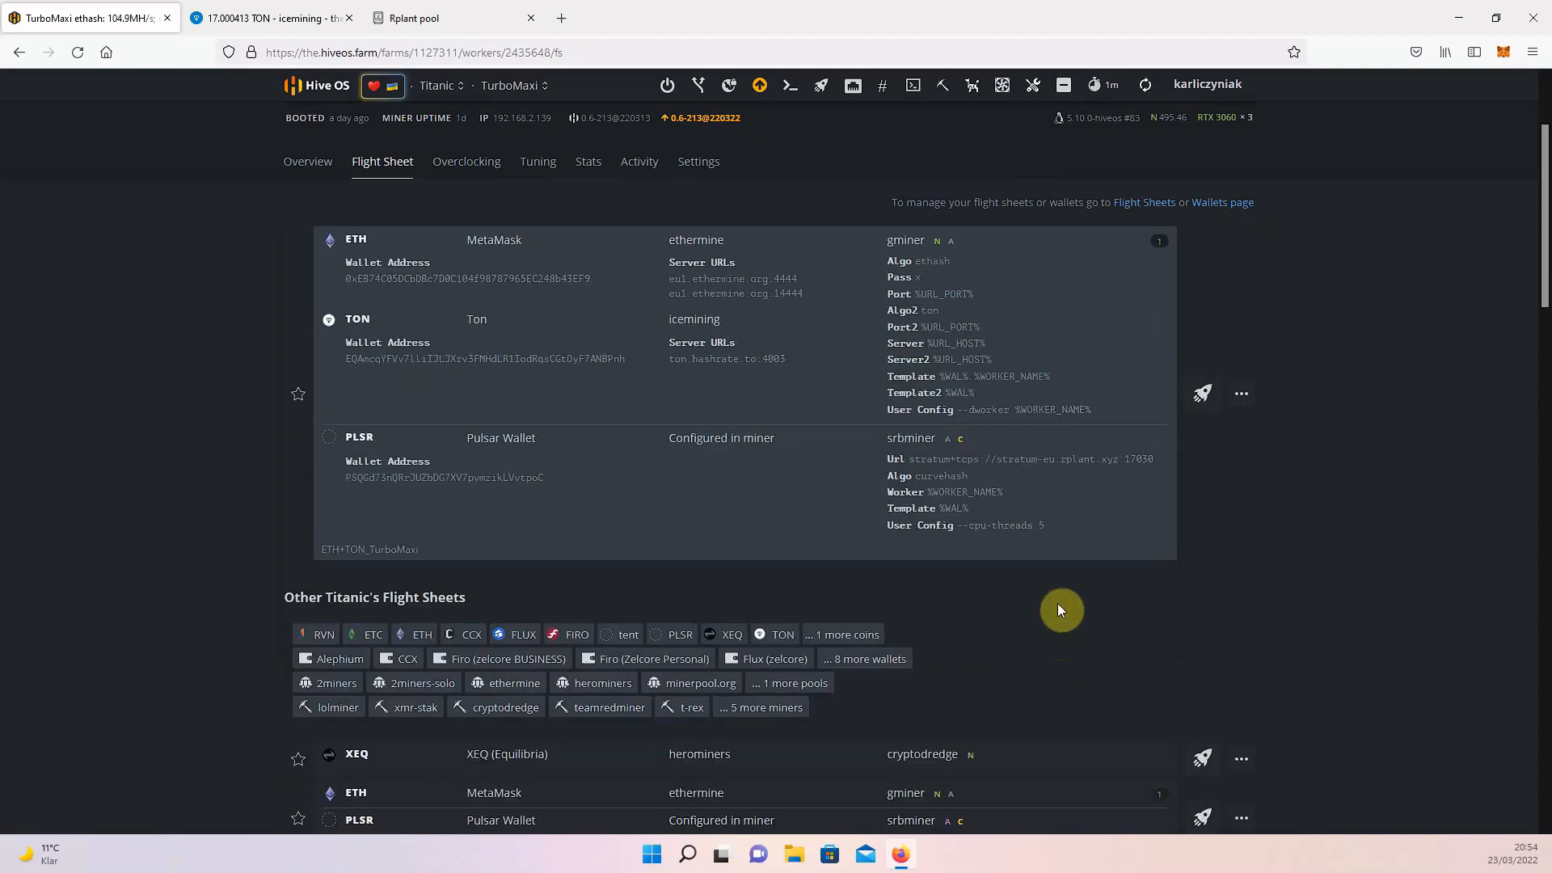
click(328, 162)
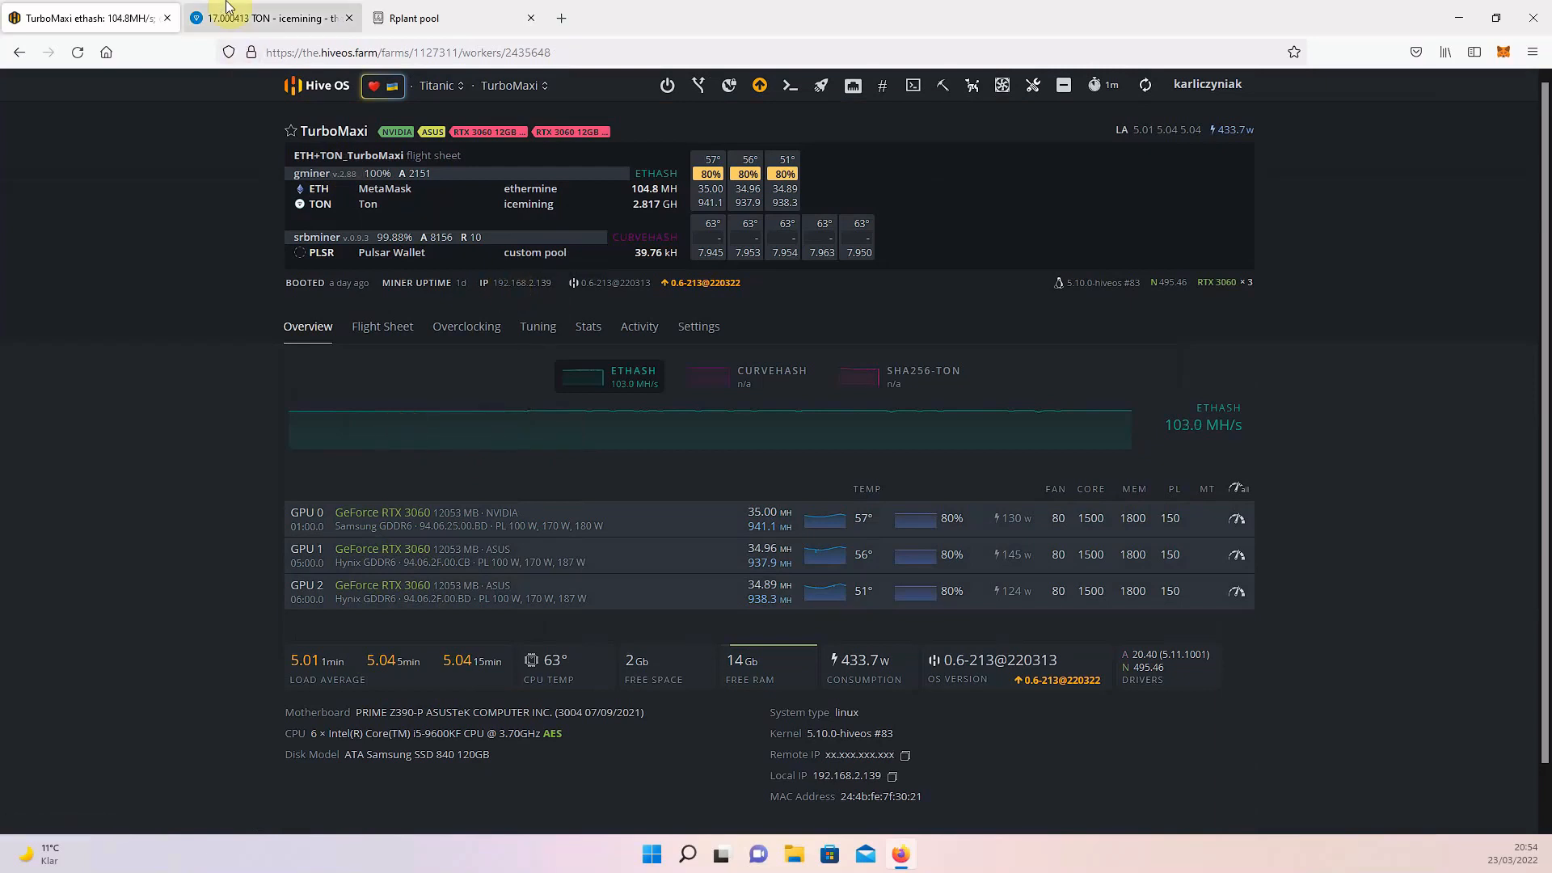
Switch to the icemining wallet page and check the wallet address in its URL.
click(282, 10)
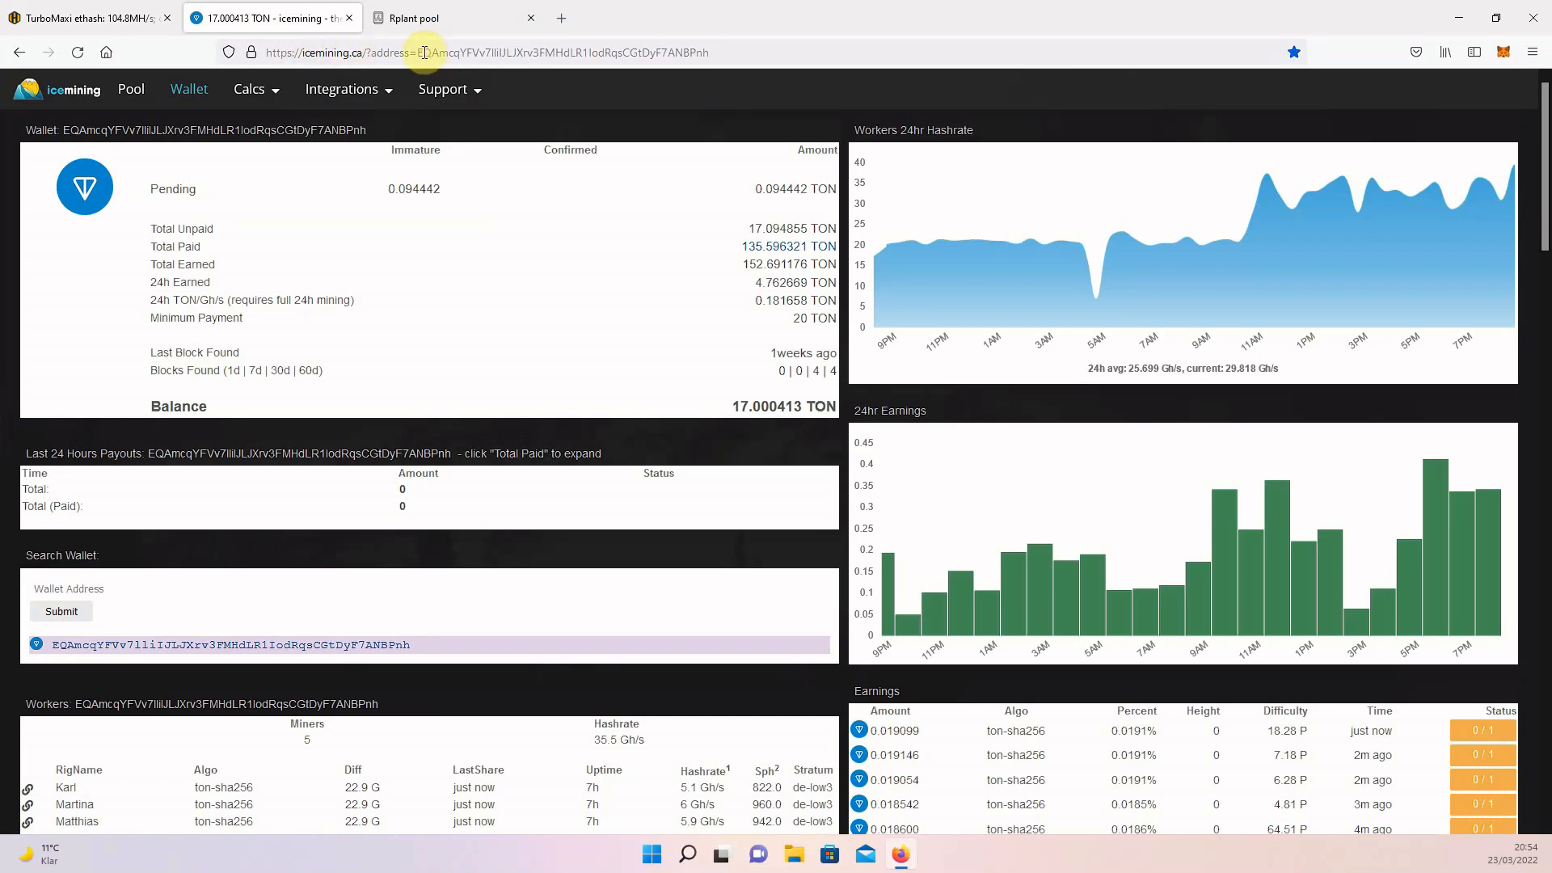
click(728, 54)
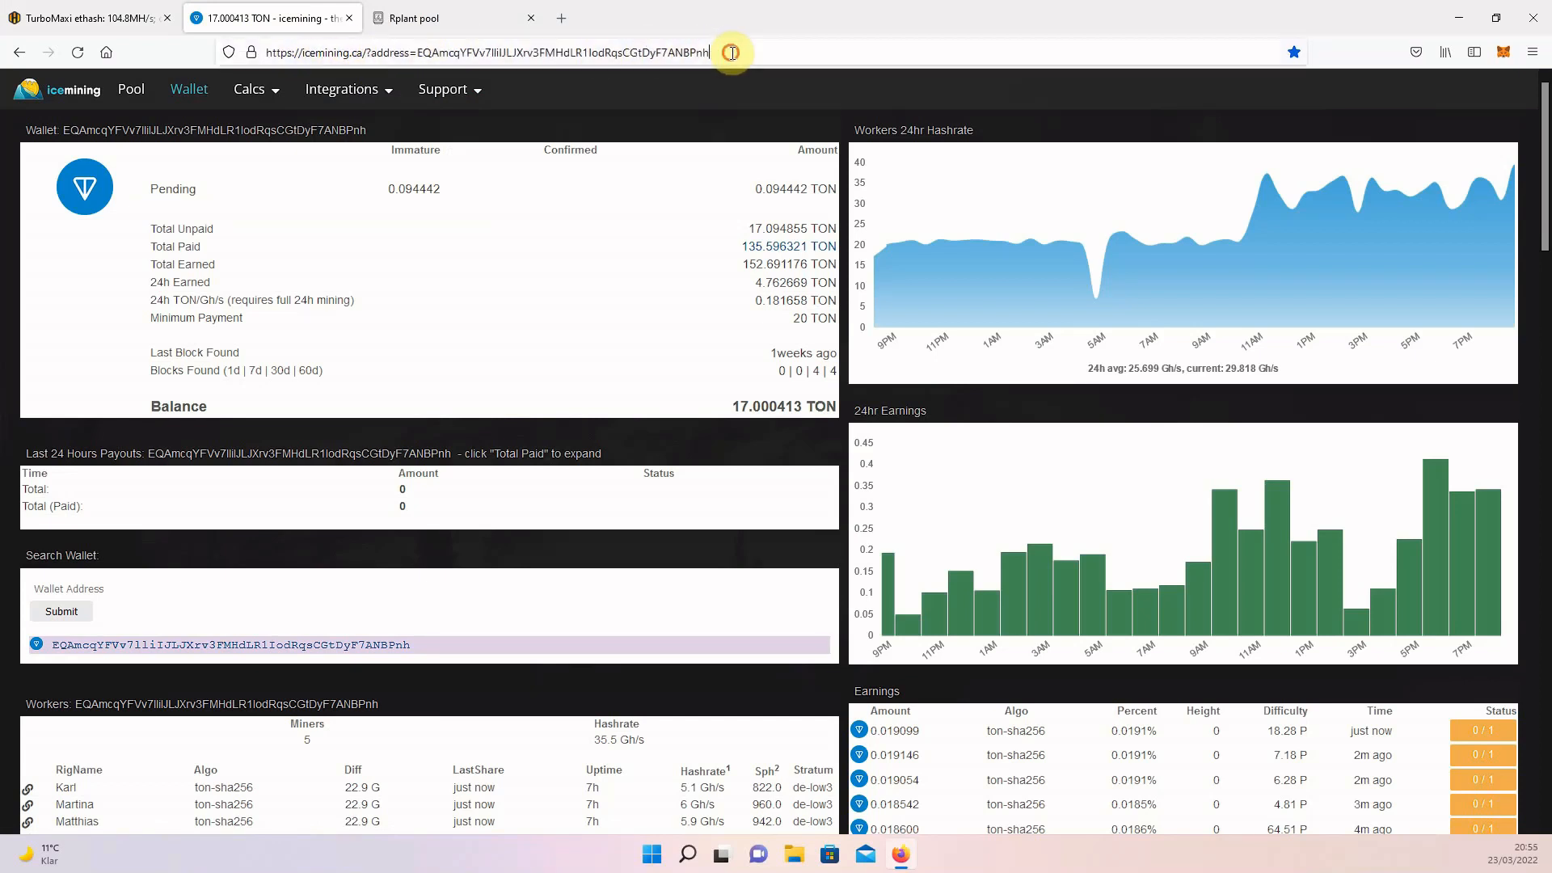
click(731, 54)
click(705, 7)
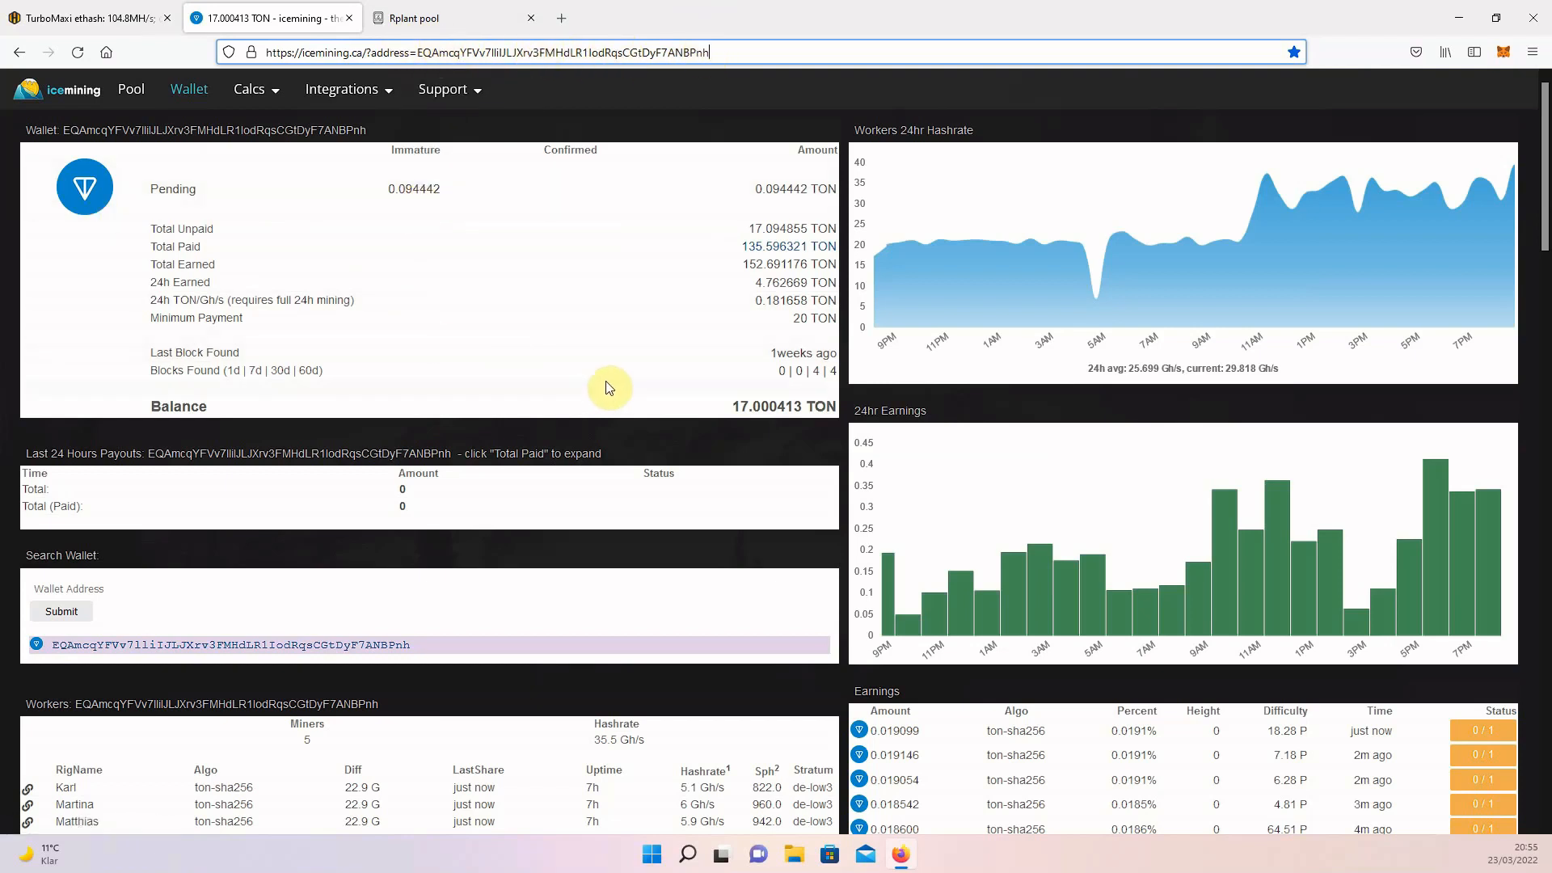
Review the icemining wallet page, covering the balance, 24-hour hashrate and earnings charts, workers list and recent TON earnings.
scroll(670, 378, down, 1)
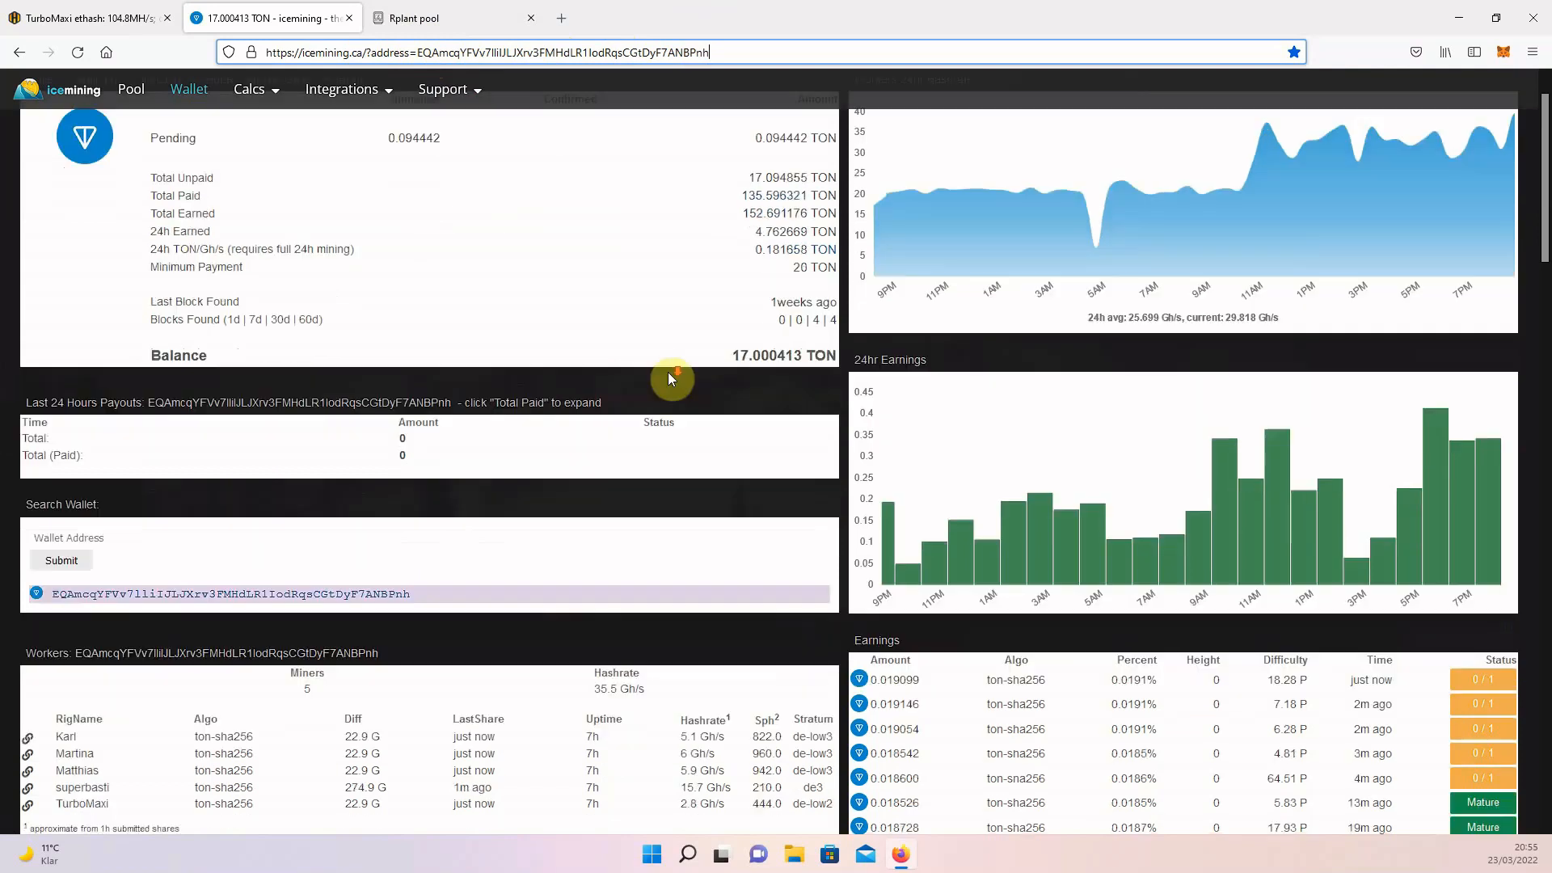
scroll(667, 378, down, 2)
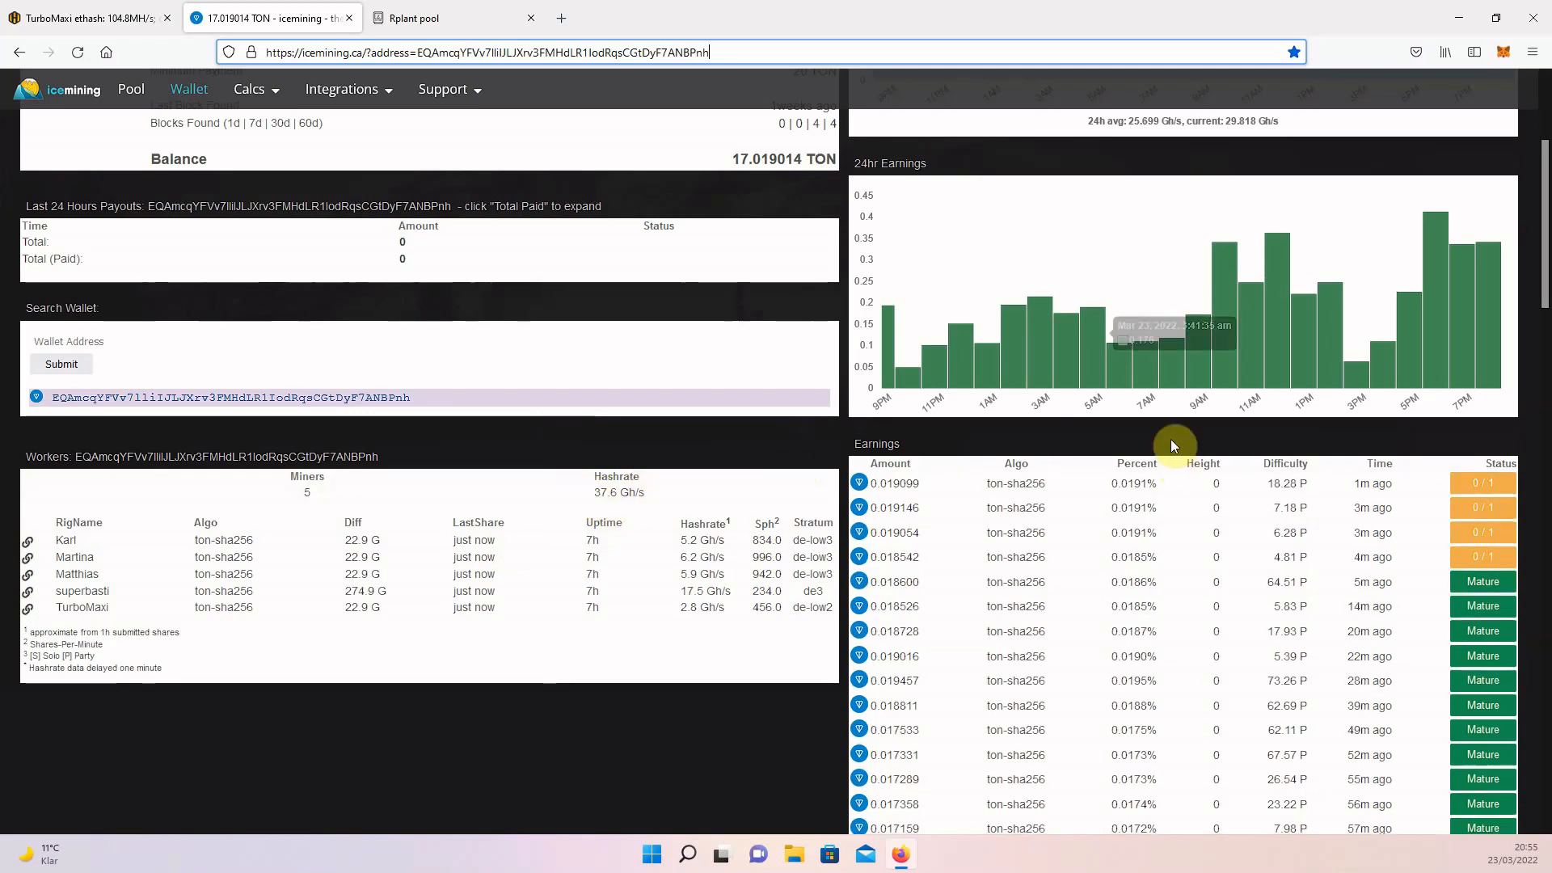
scroll(858, 396, up, 2)
scroll(1005, 434, up, 1)
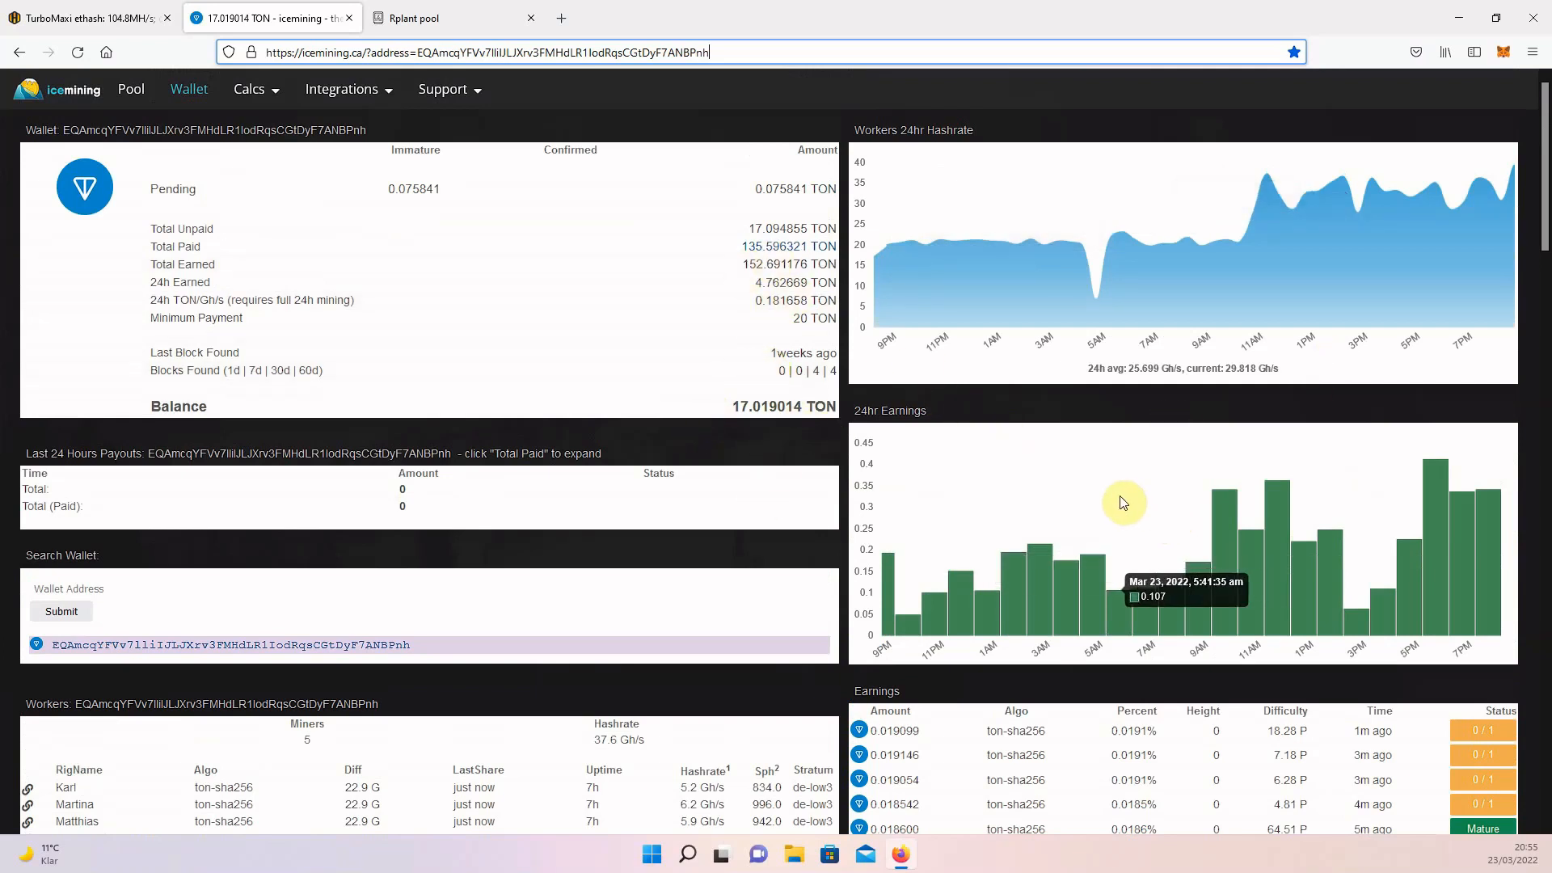
scroll(1069, 477, down, 2)
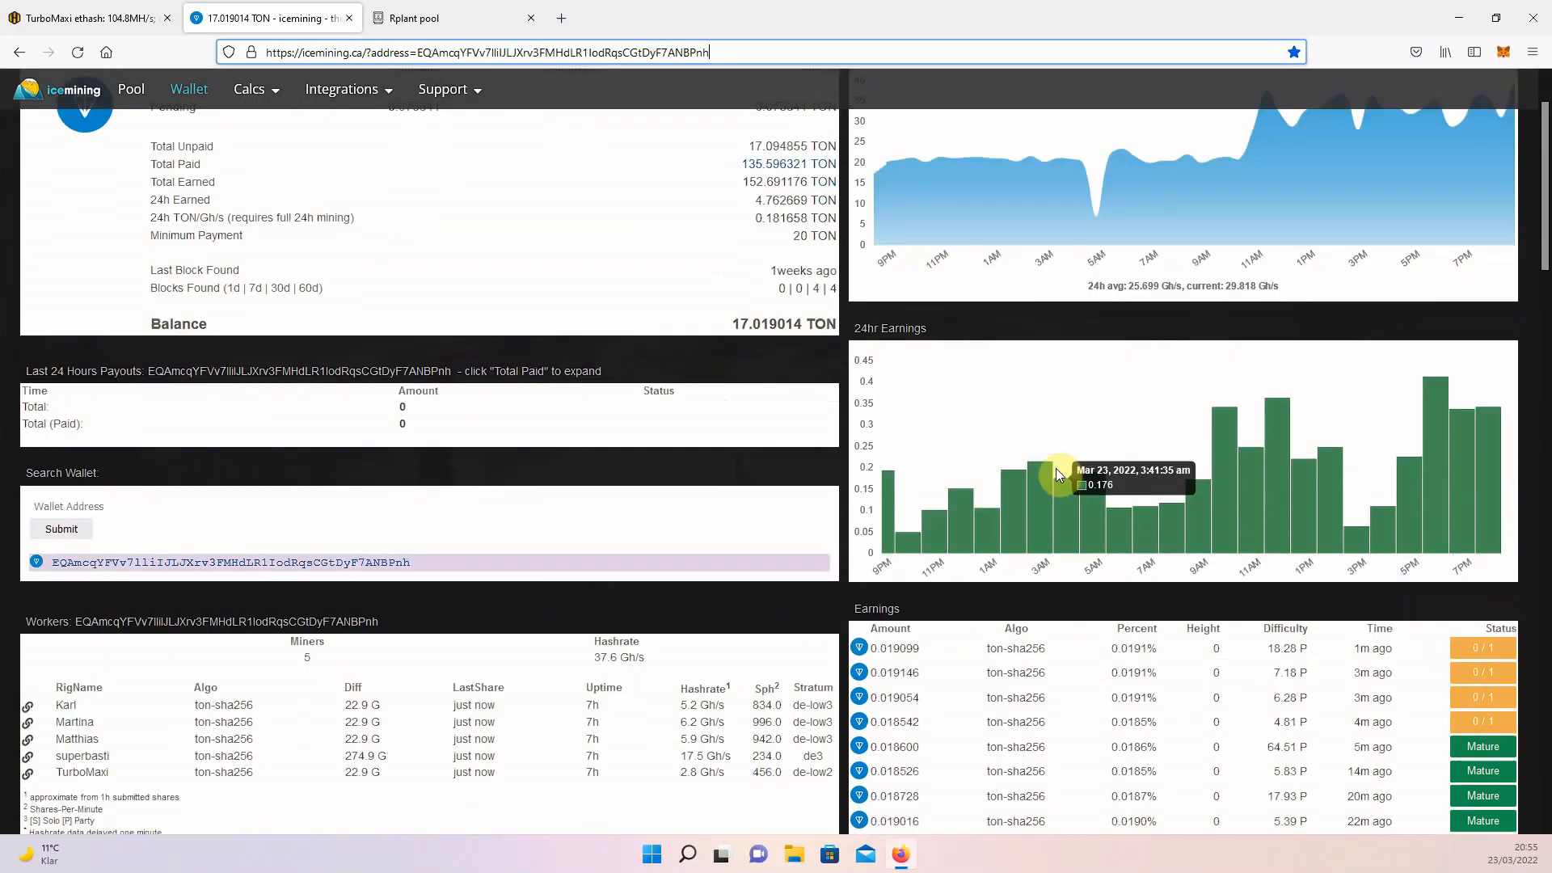
scroll(975, 483, down, 1)
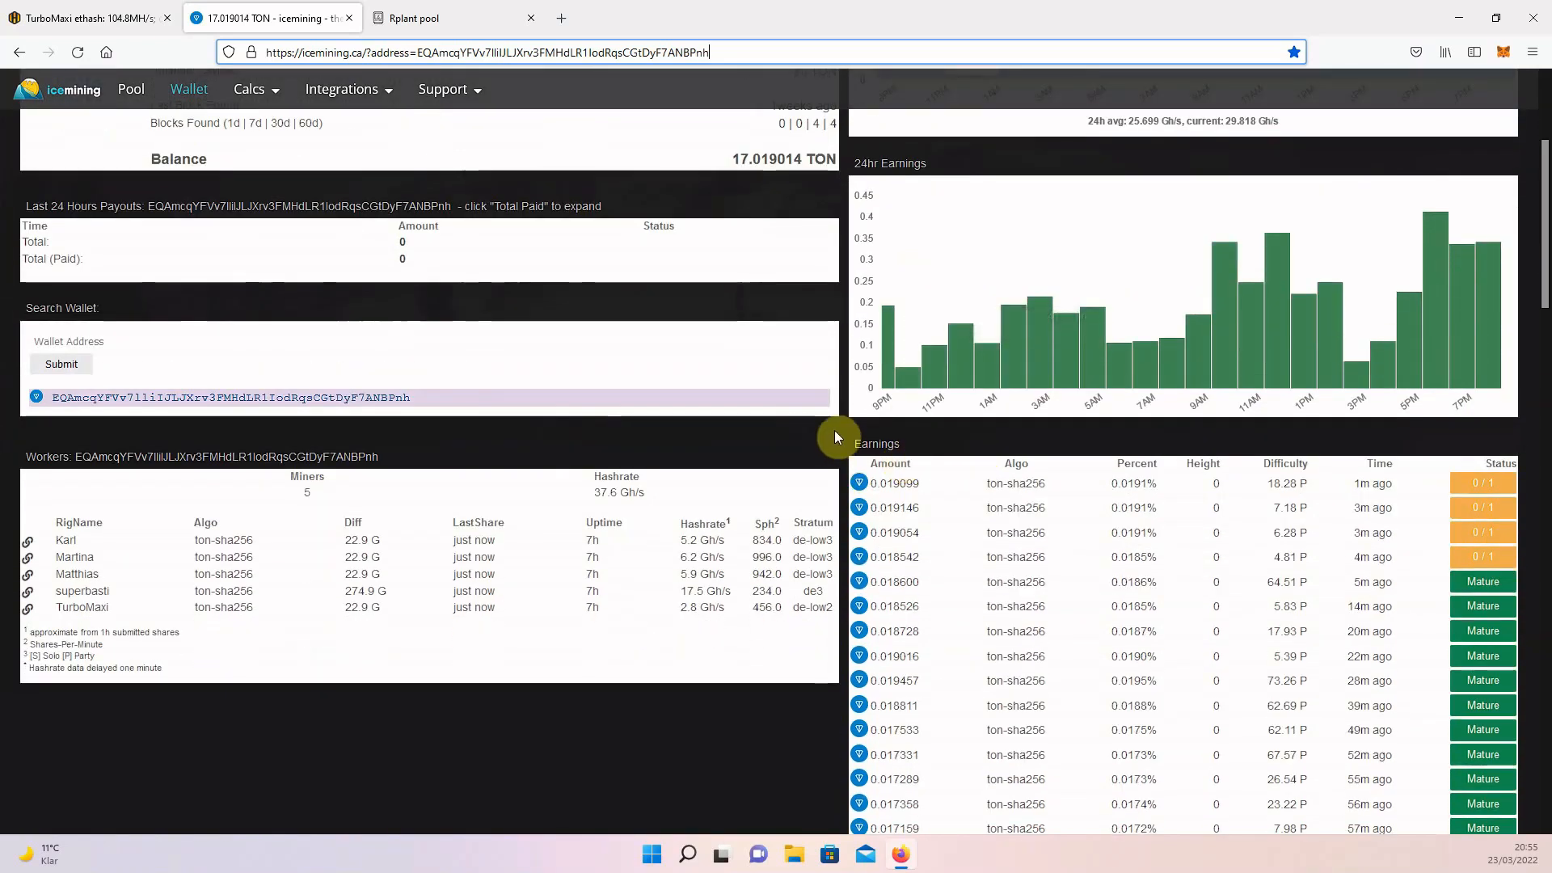
scroll(839, 434, up, 2)
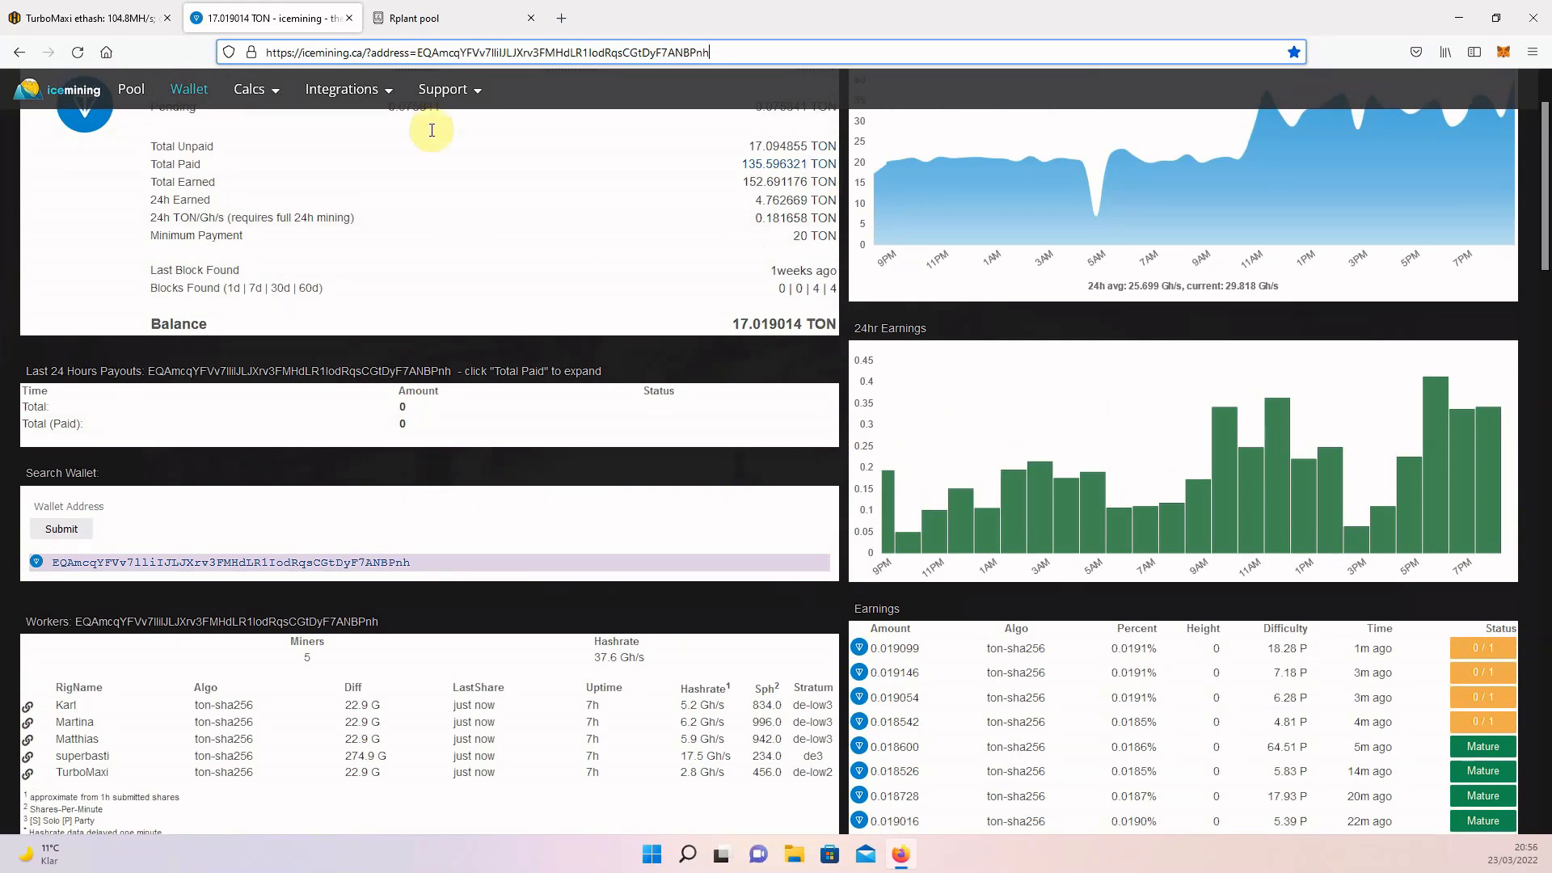
Close the icemining page and examine the Rplant pool's pulsar statistics, worker hashrates, recent payments and the list of available coins.
click(349, 17)
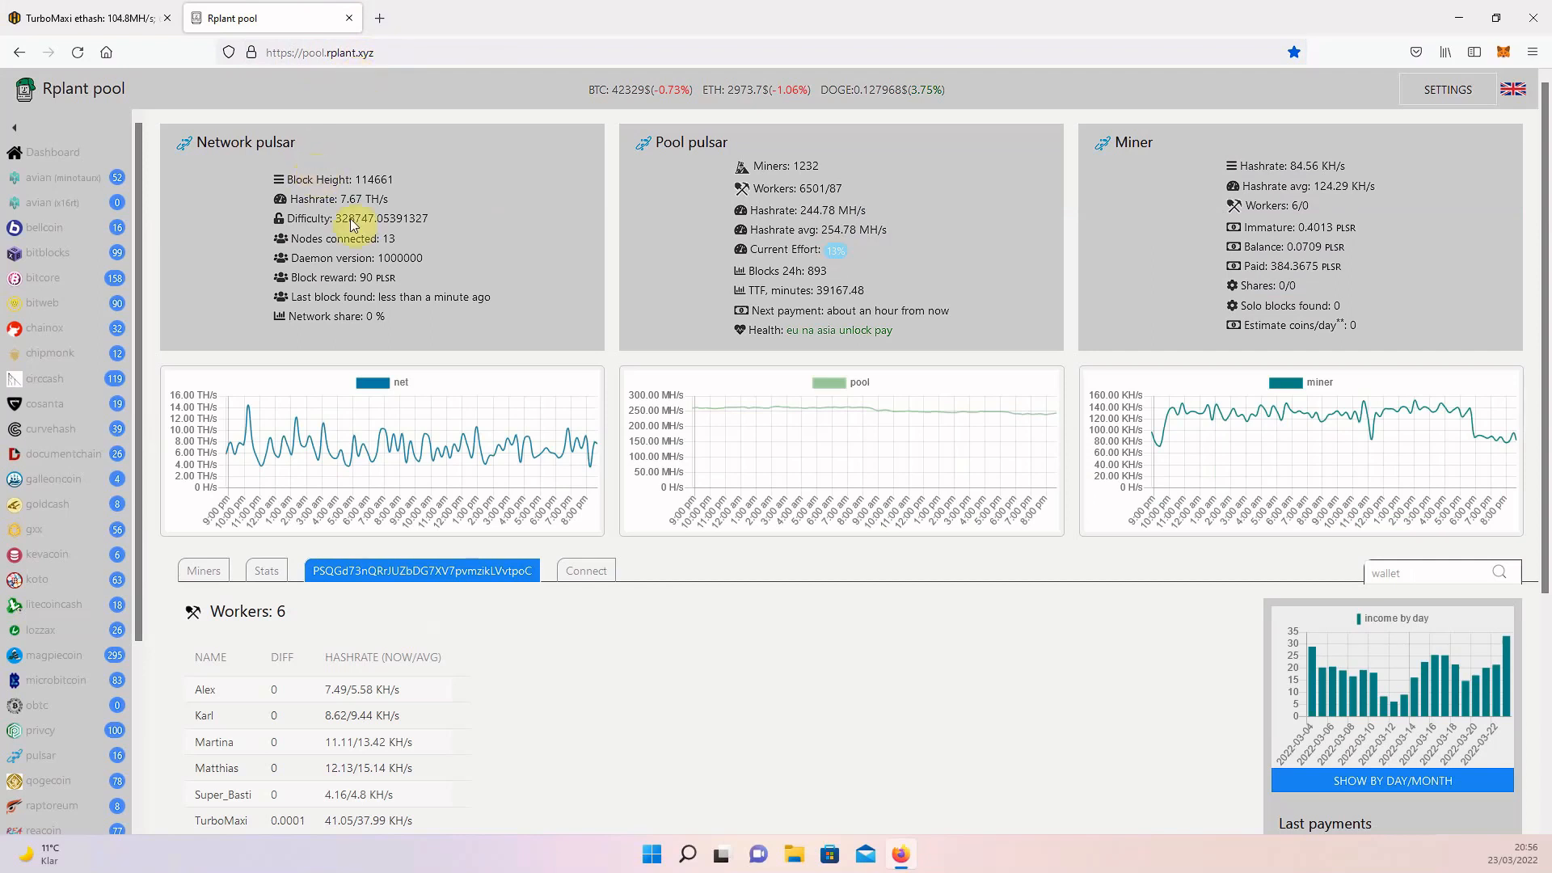
scroll(773, 601, down, 2)
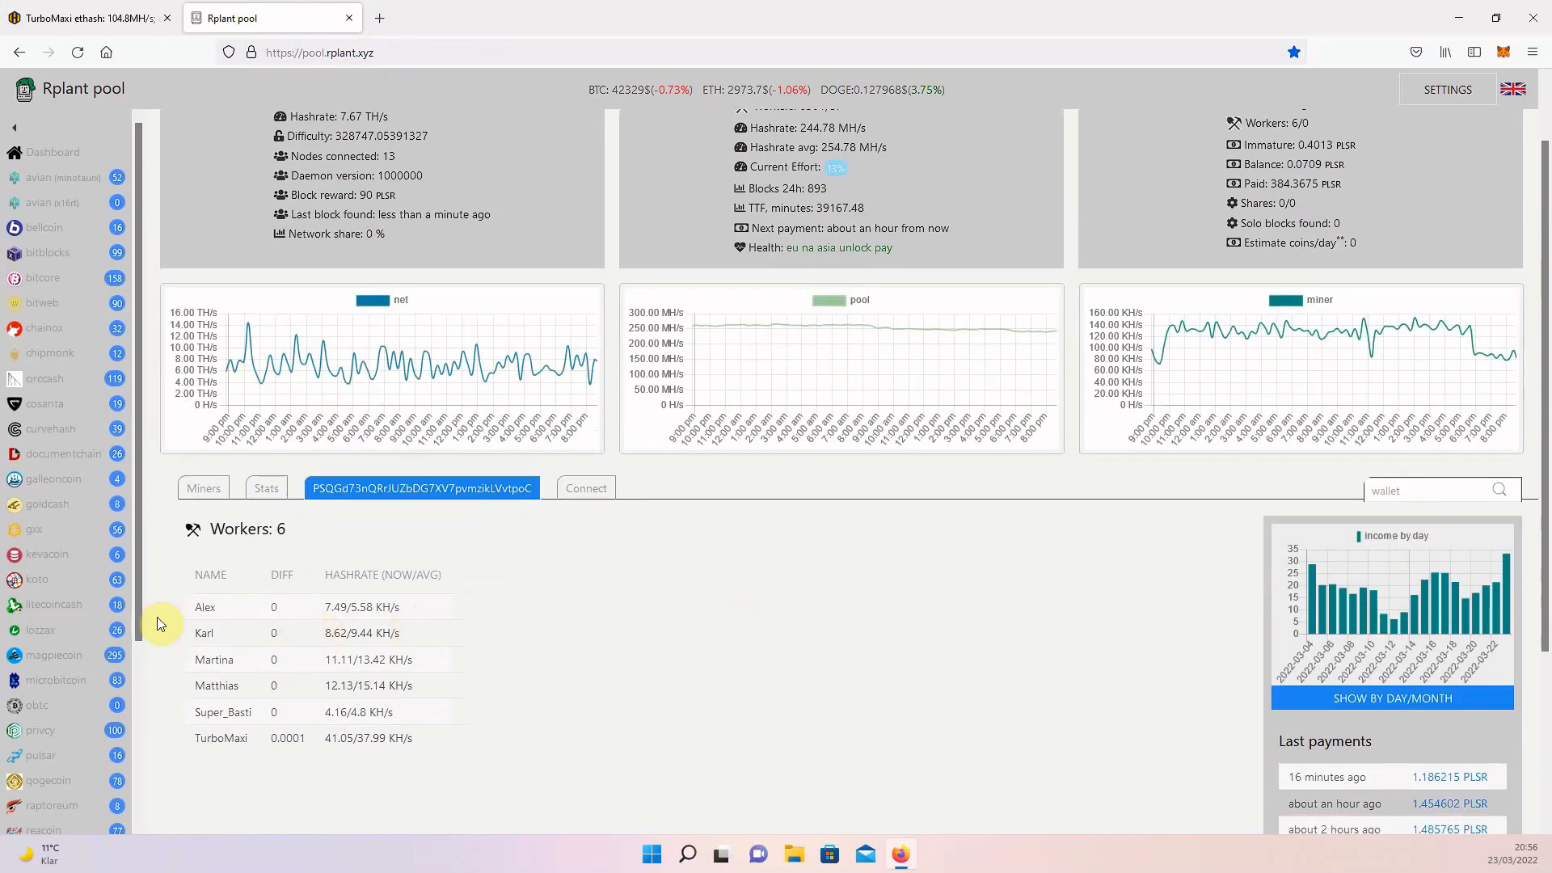
scroll(485, 582, up, 2)
scroll(506, 635, down, 4)
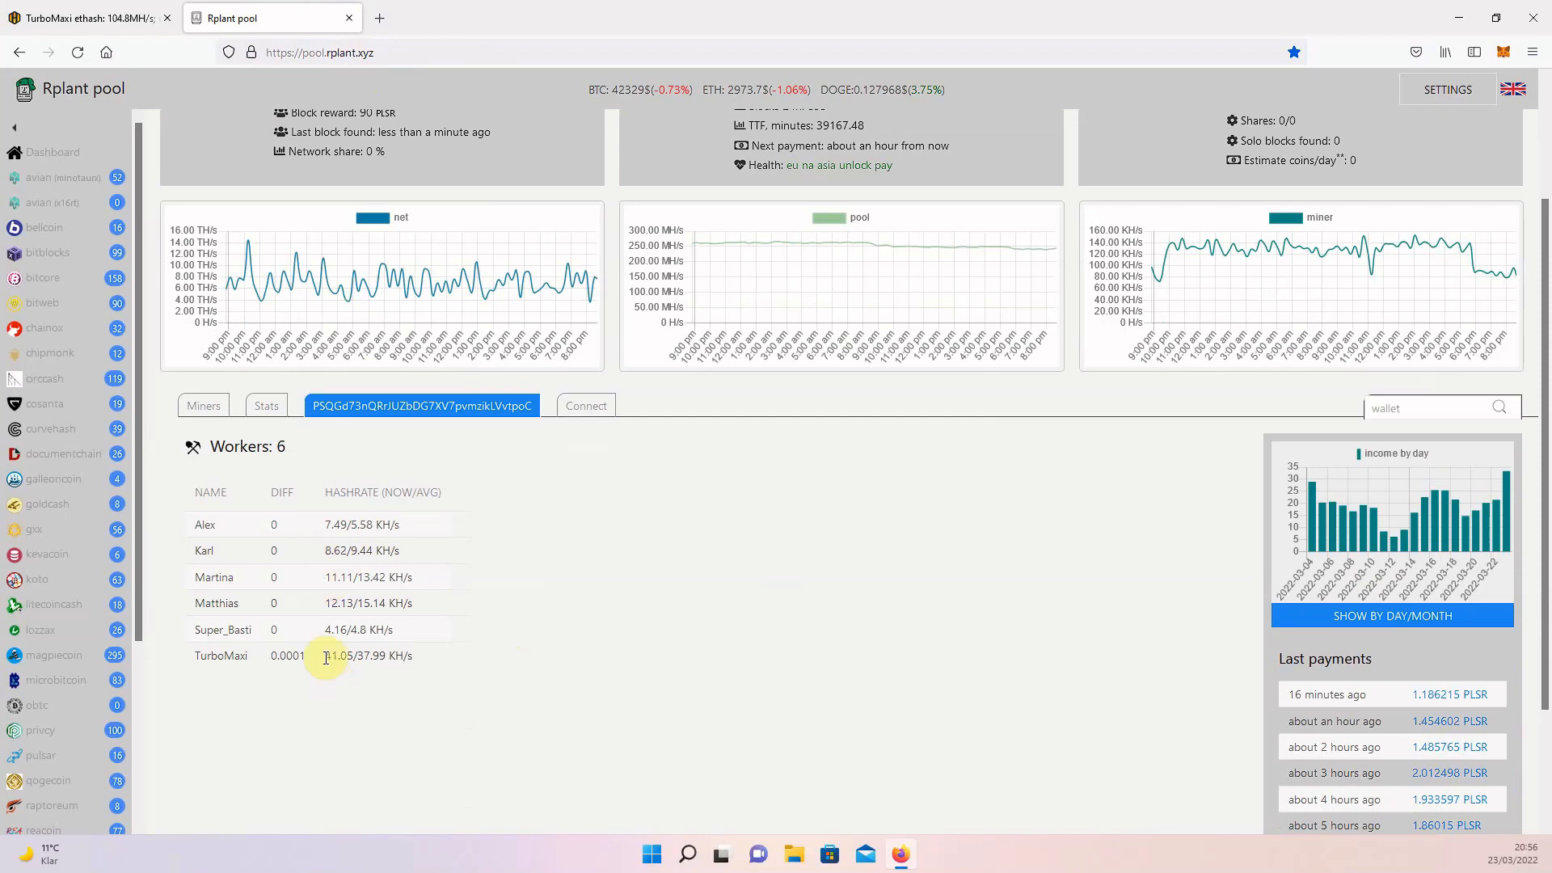
scroll(420, 611, up, 2)
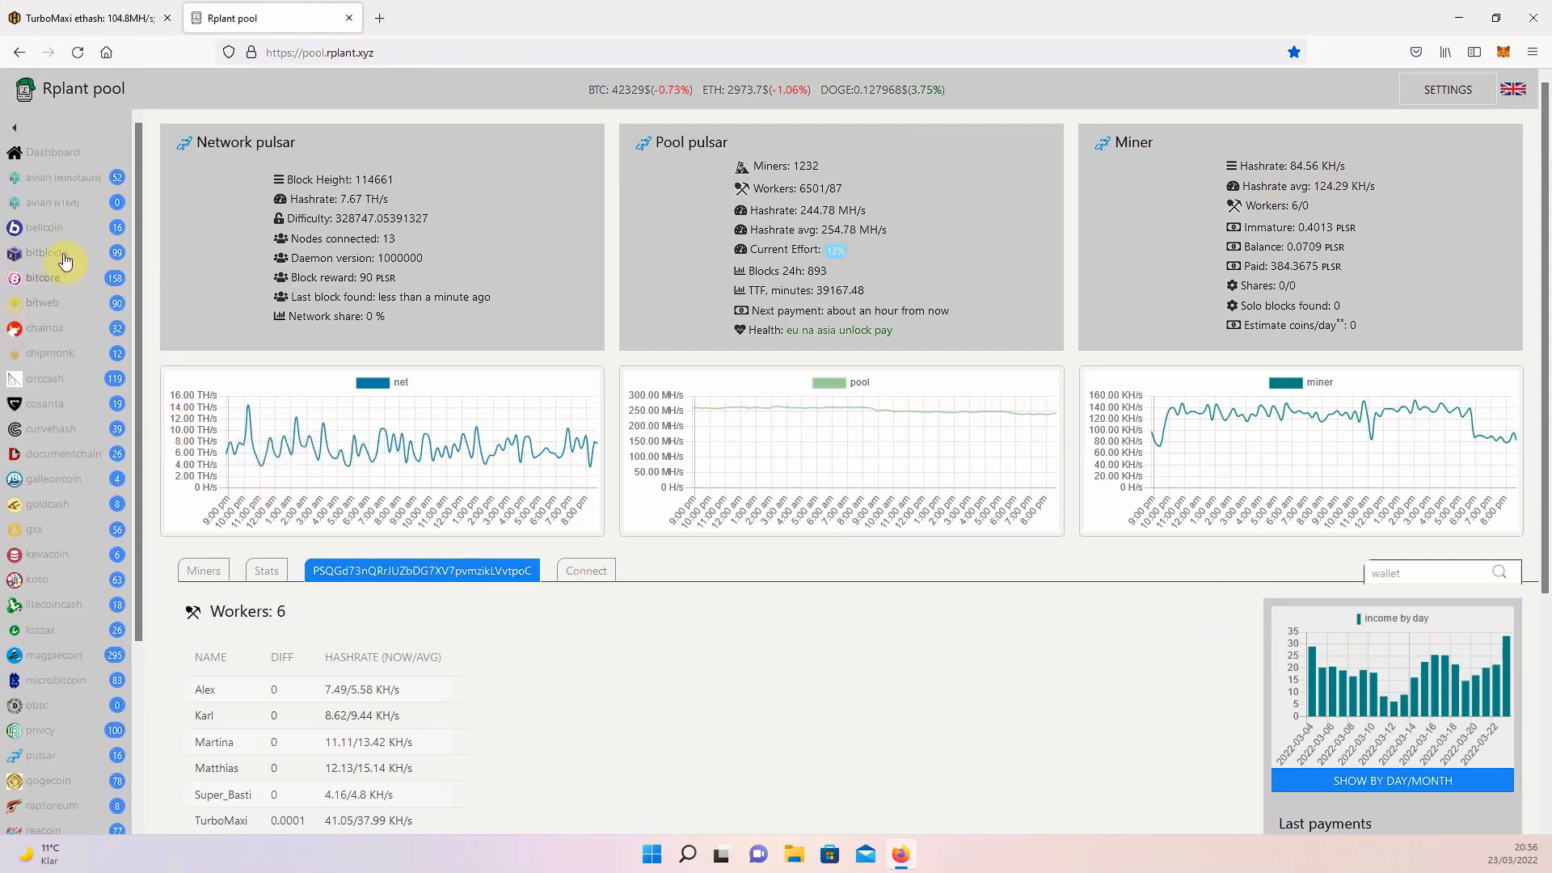
scroll(61, 541, down, 5)
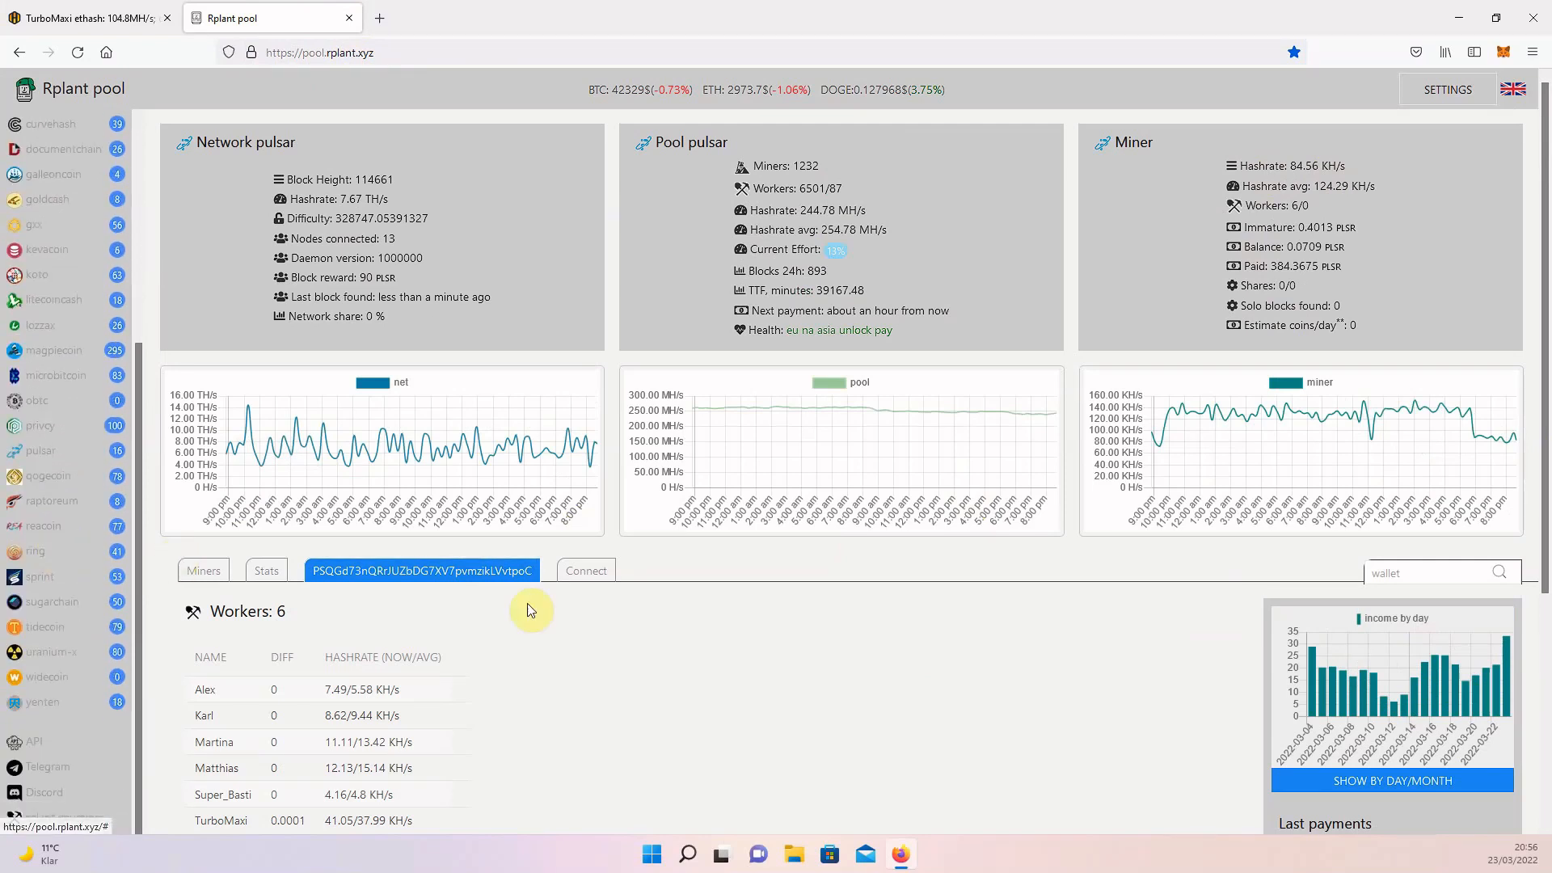
scroll(105, 594, up, 5)
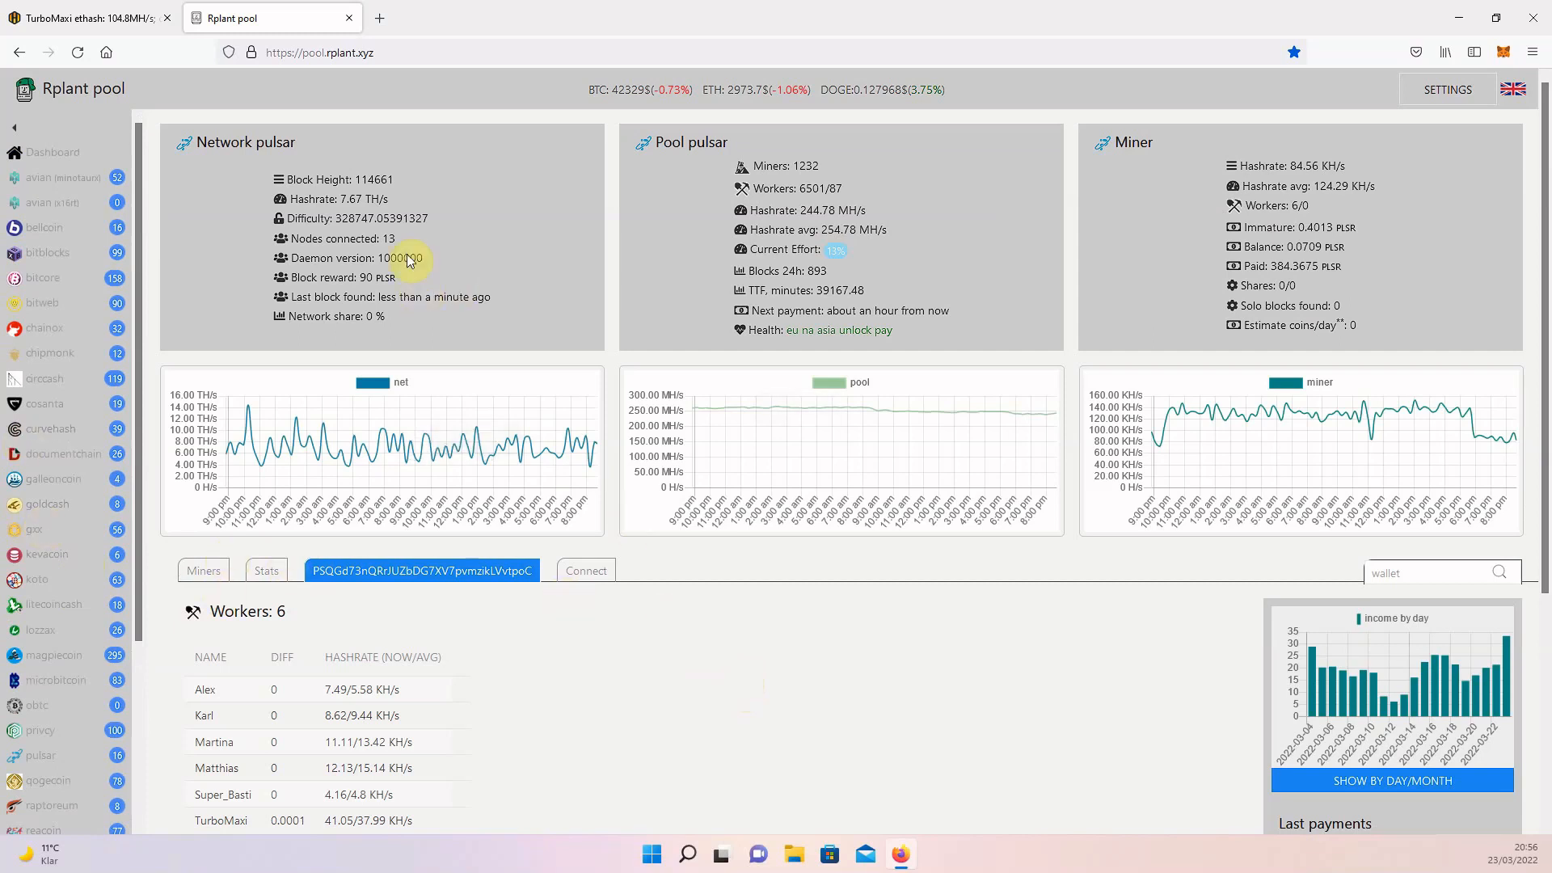
Close the Rplant page, open the TurboMaxi worker's web shell from its IP address, log in as user with the password, and show the miner screen.
click(349, 17)
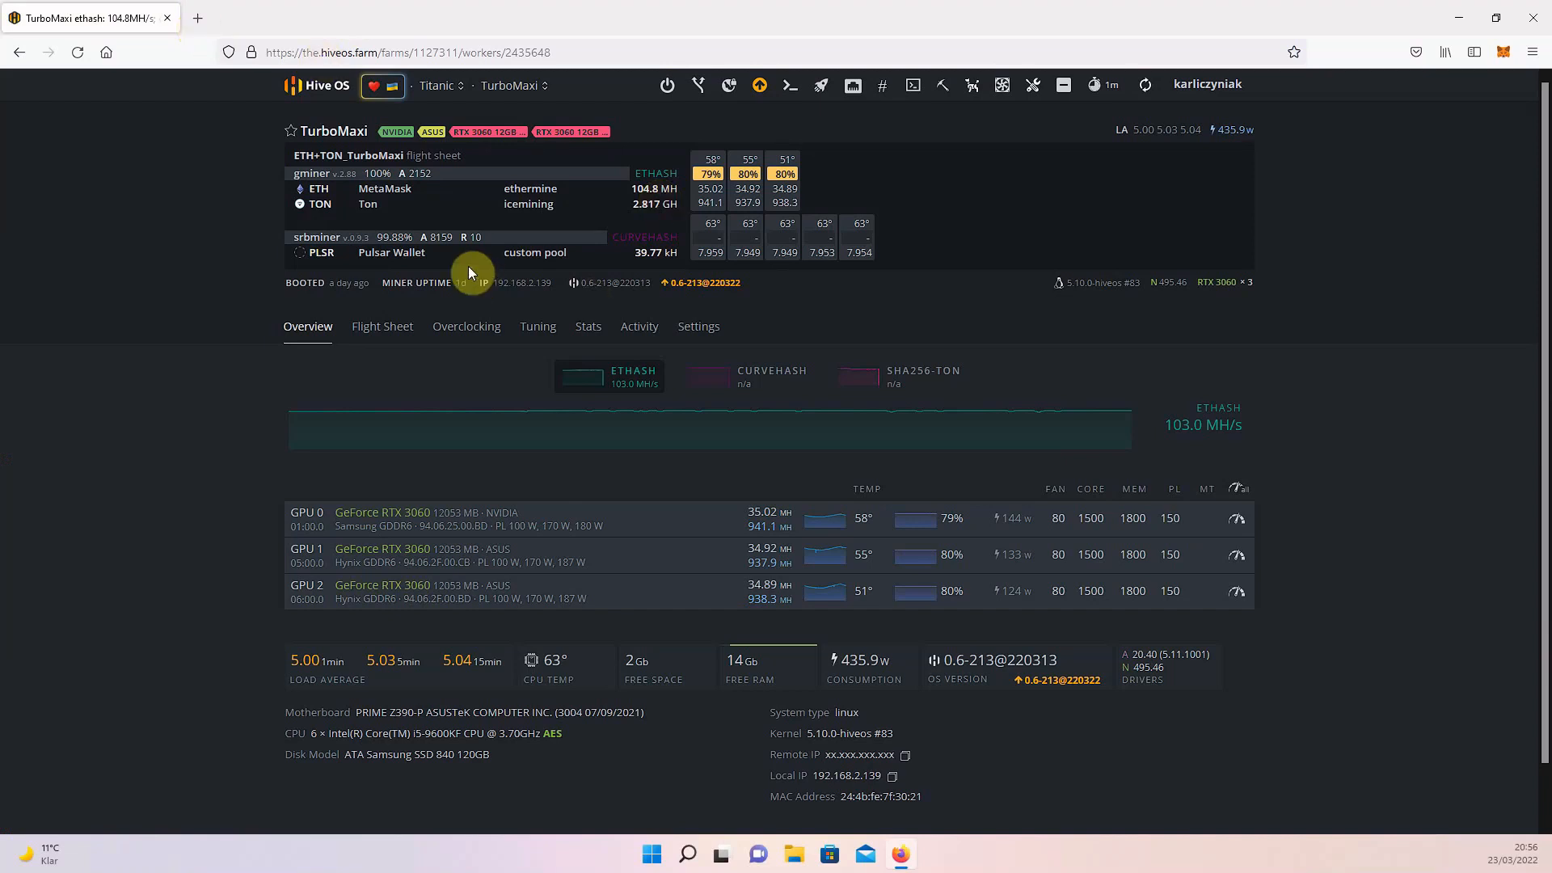
click(537, 290)
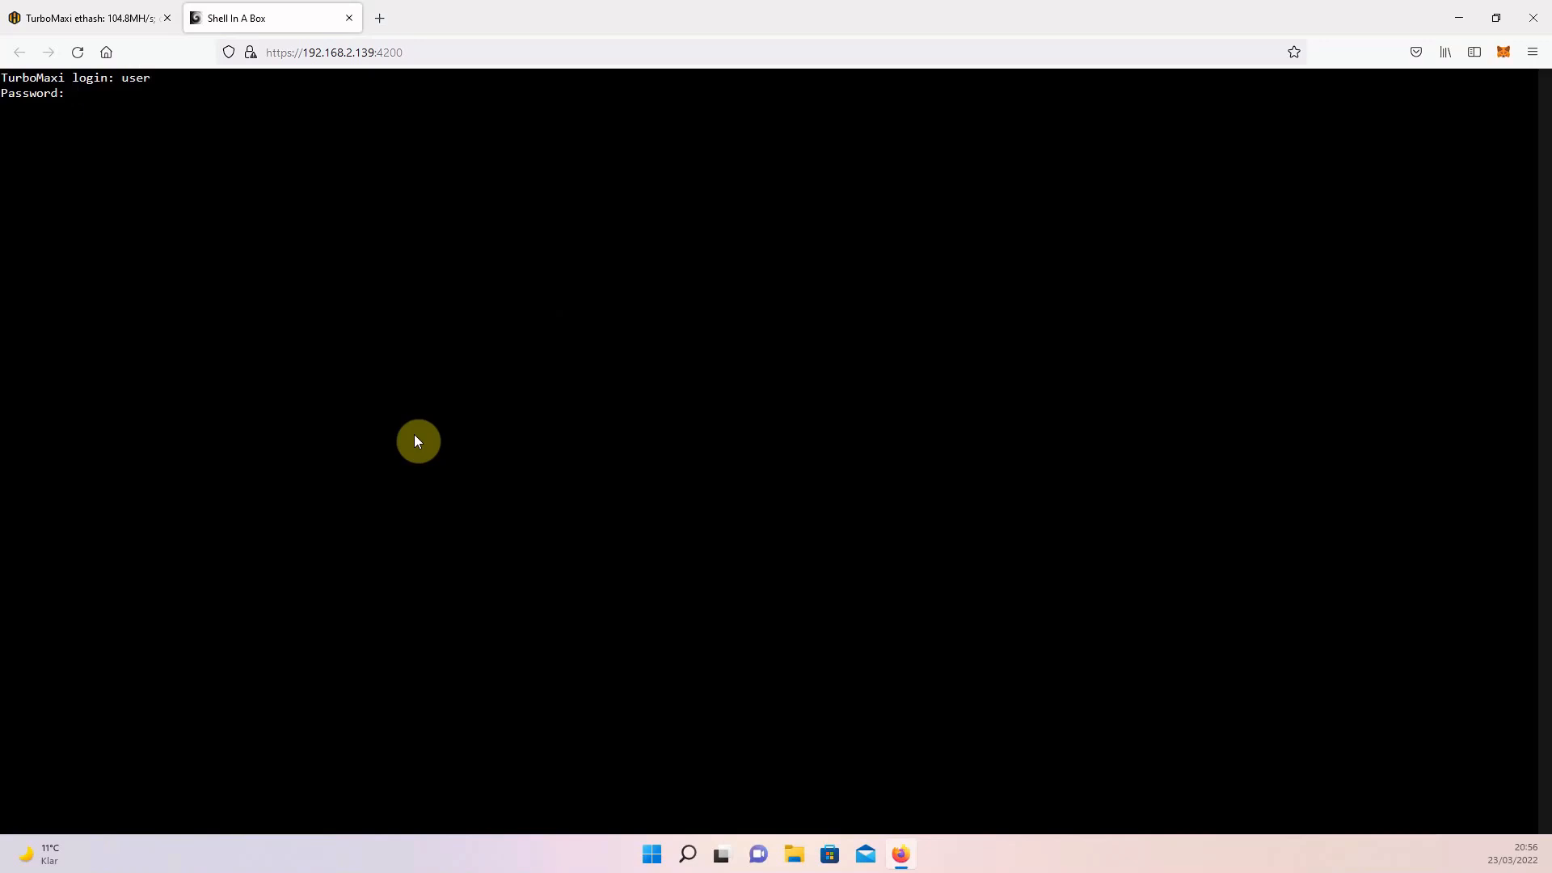
key(Return)
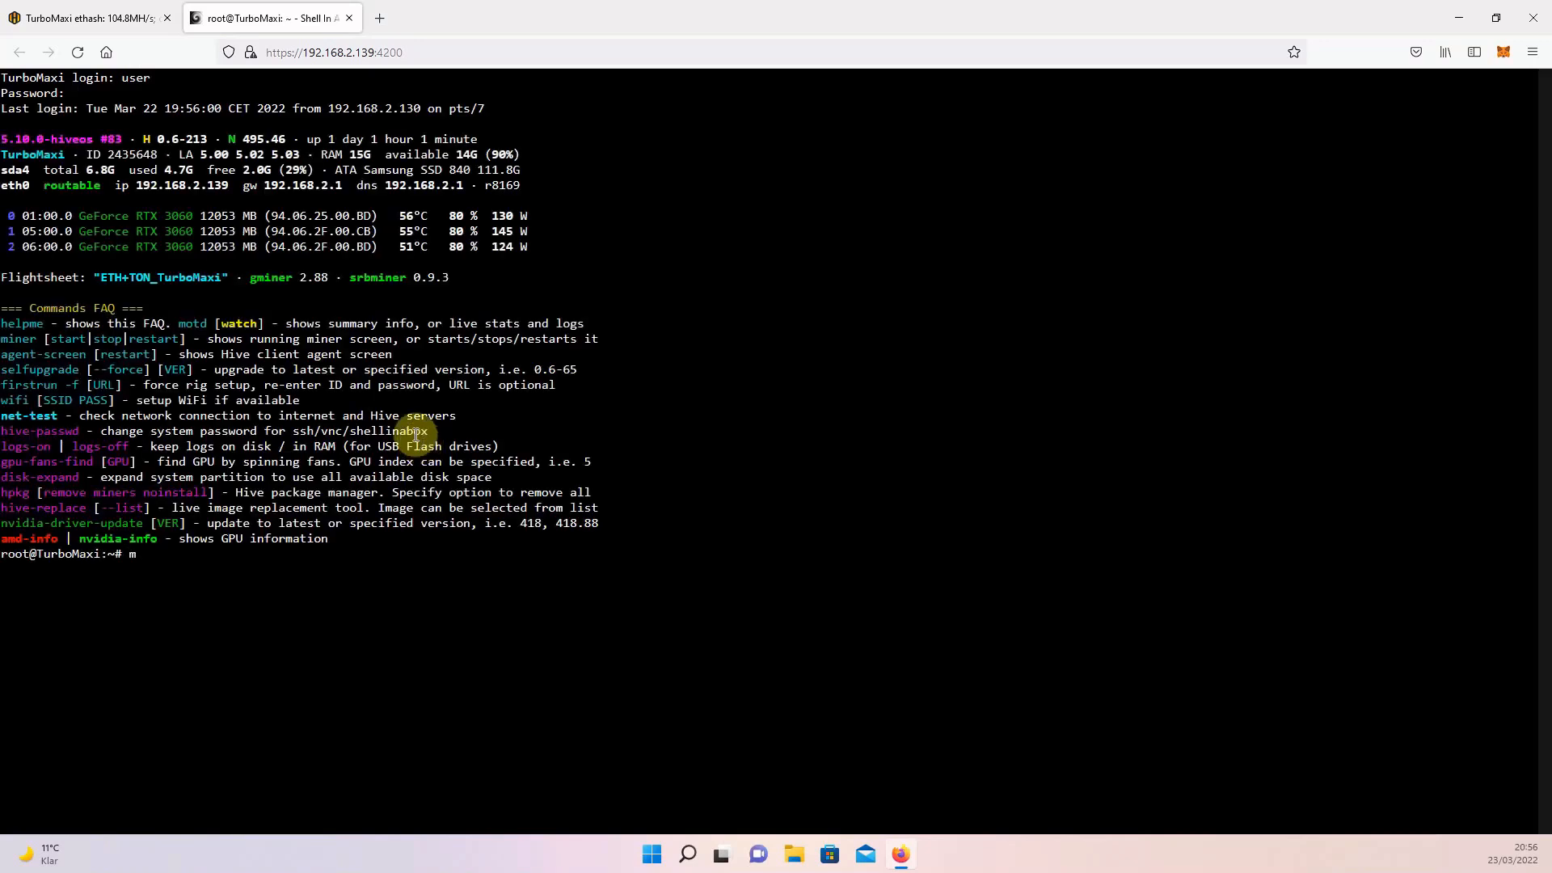
key(Return)
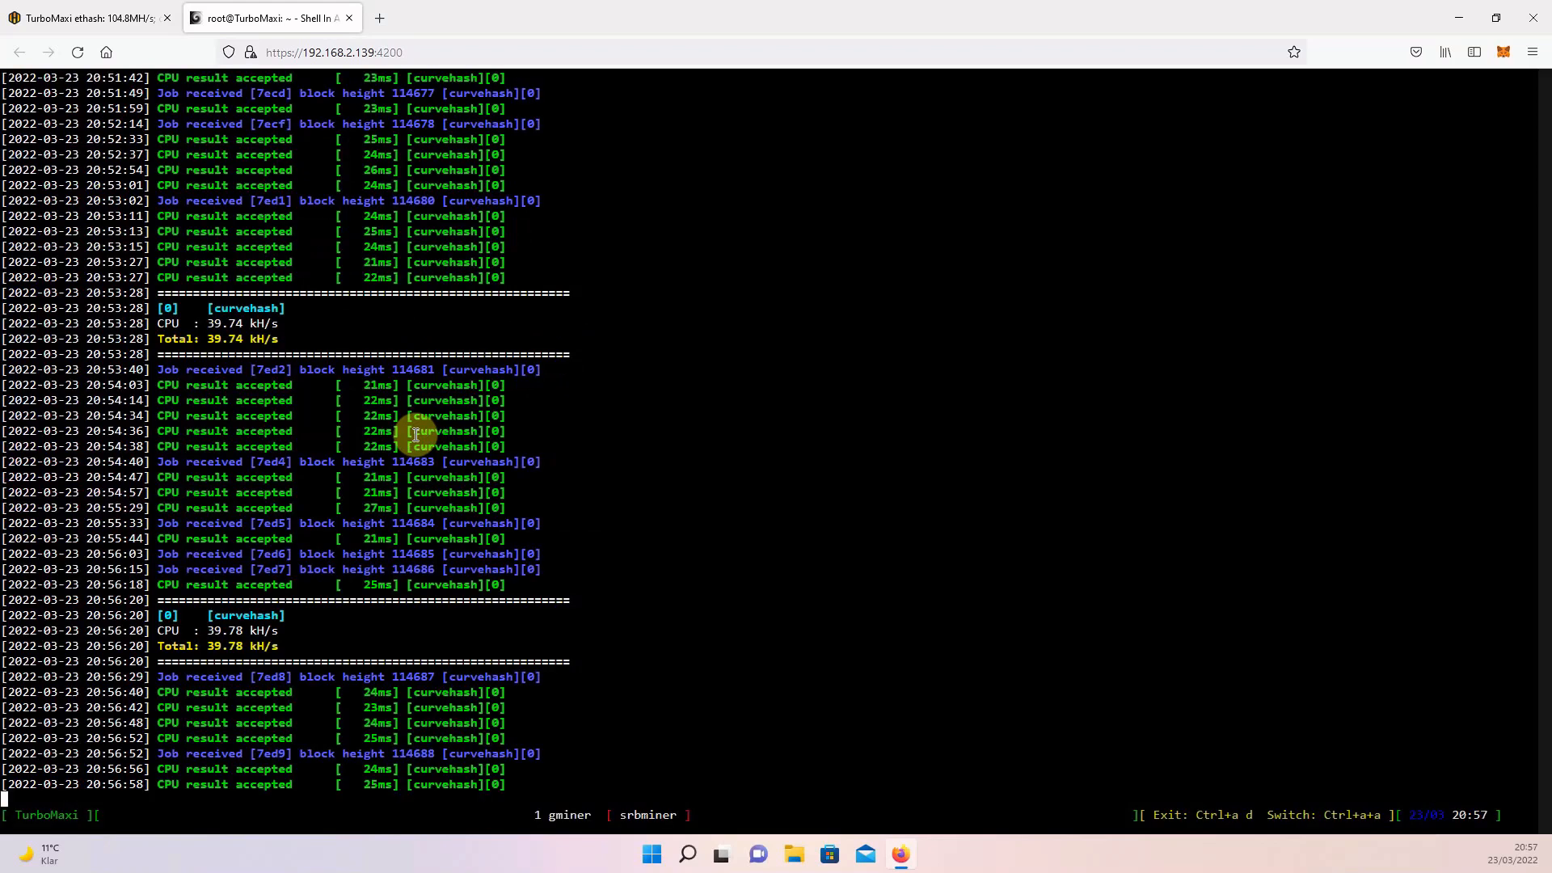
Alternate between the gminer and srbminer screens to inspect the GPU output for Ethash and TON and the CPU output for curvehash.
key(ctrl+a)
key(a)
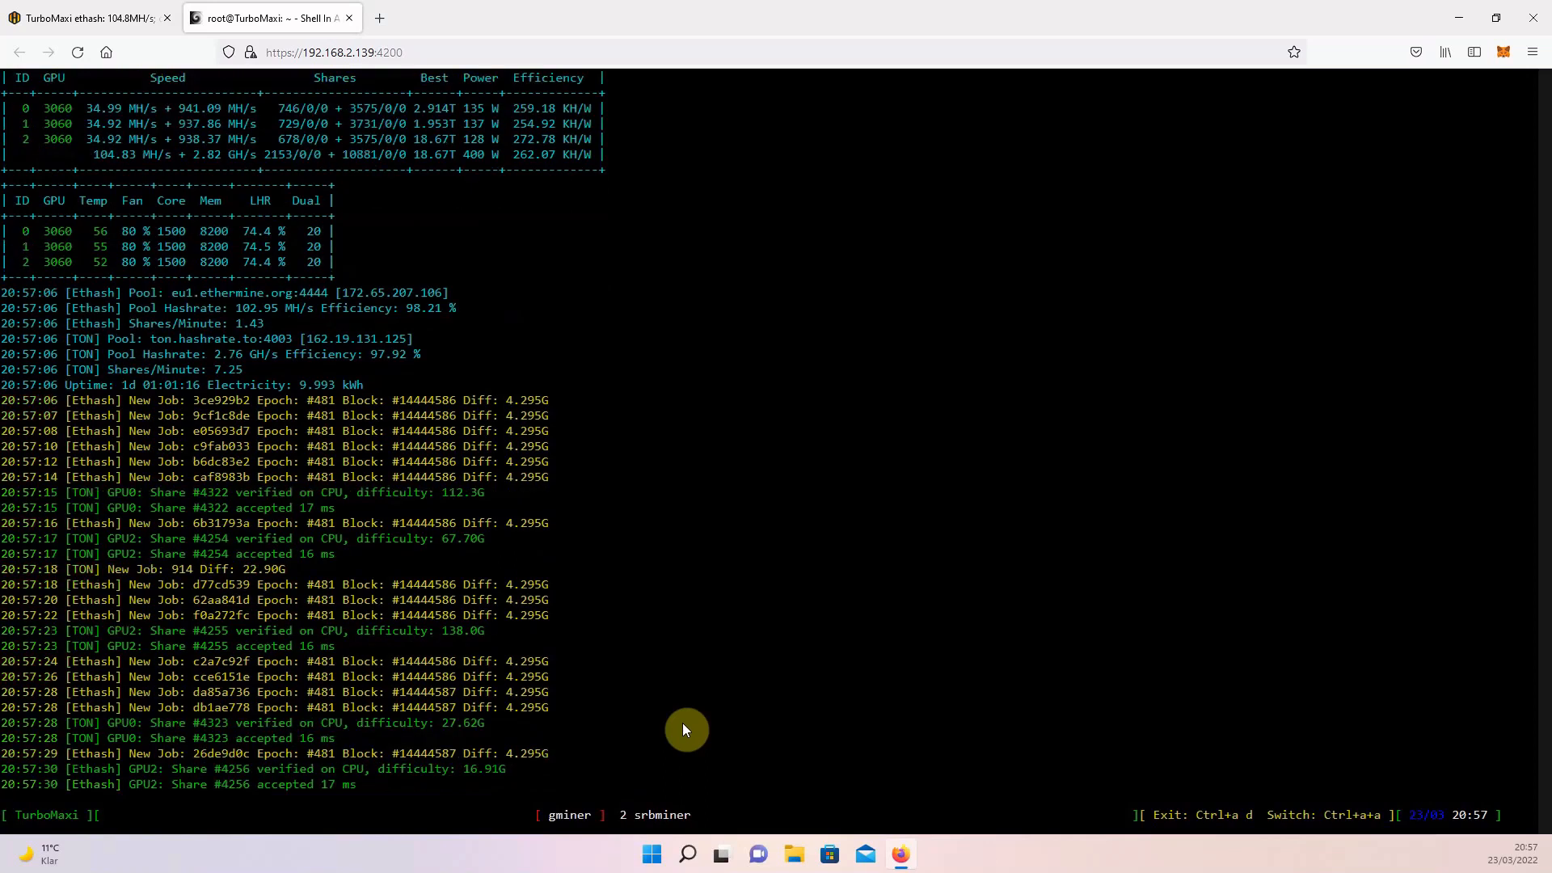
key(ctrl+a)
key(a)
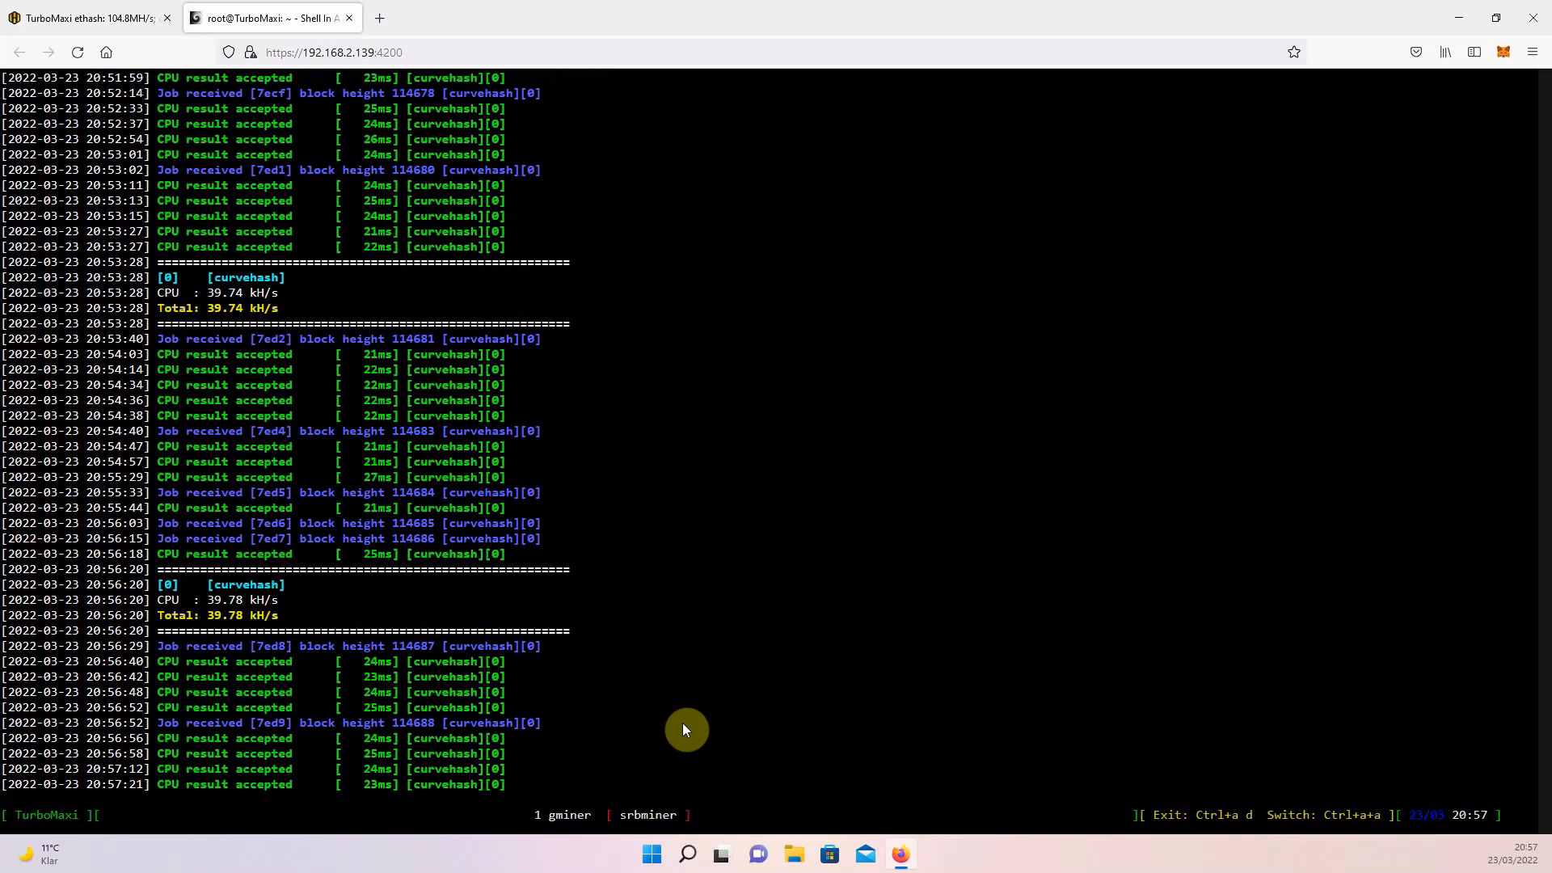
key(ctrl+a)
key(a)
key(ctrl+a)
key(a)
key(ctrl+a)
key(a)
key(ctrl+a)
key(a)
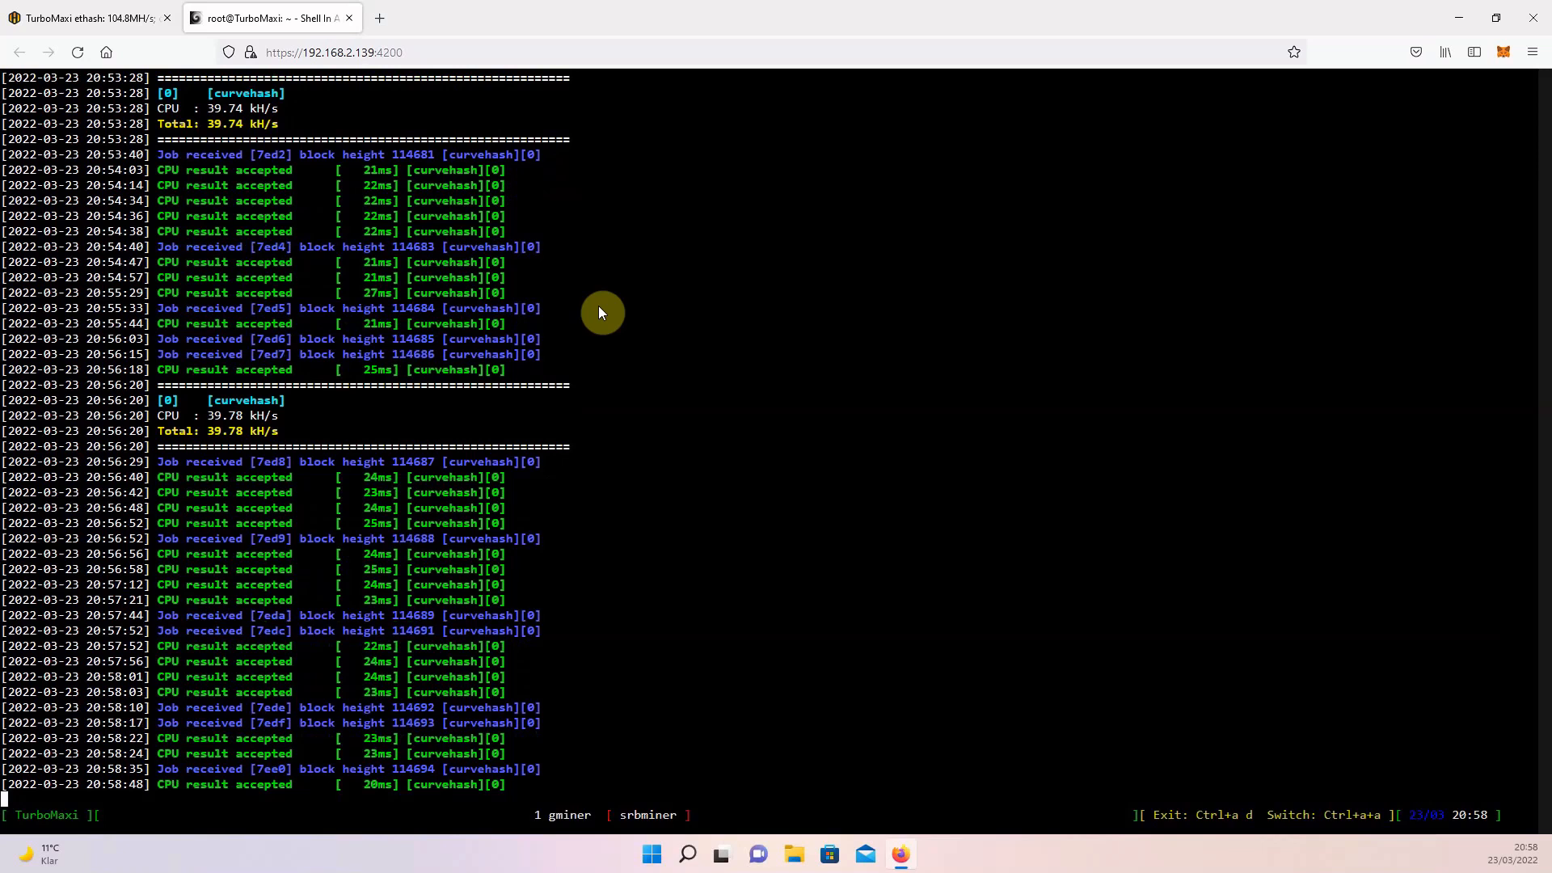
Close the worker's shell session and open the Titanic farm's workers page from the Hive OS farms overview.
click(348, 18)
click(783, 489)
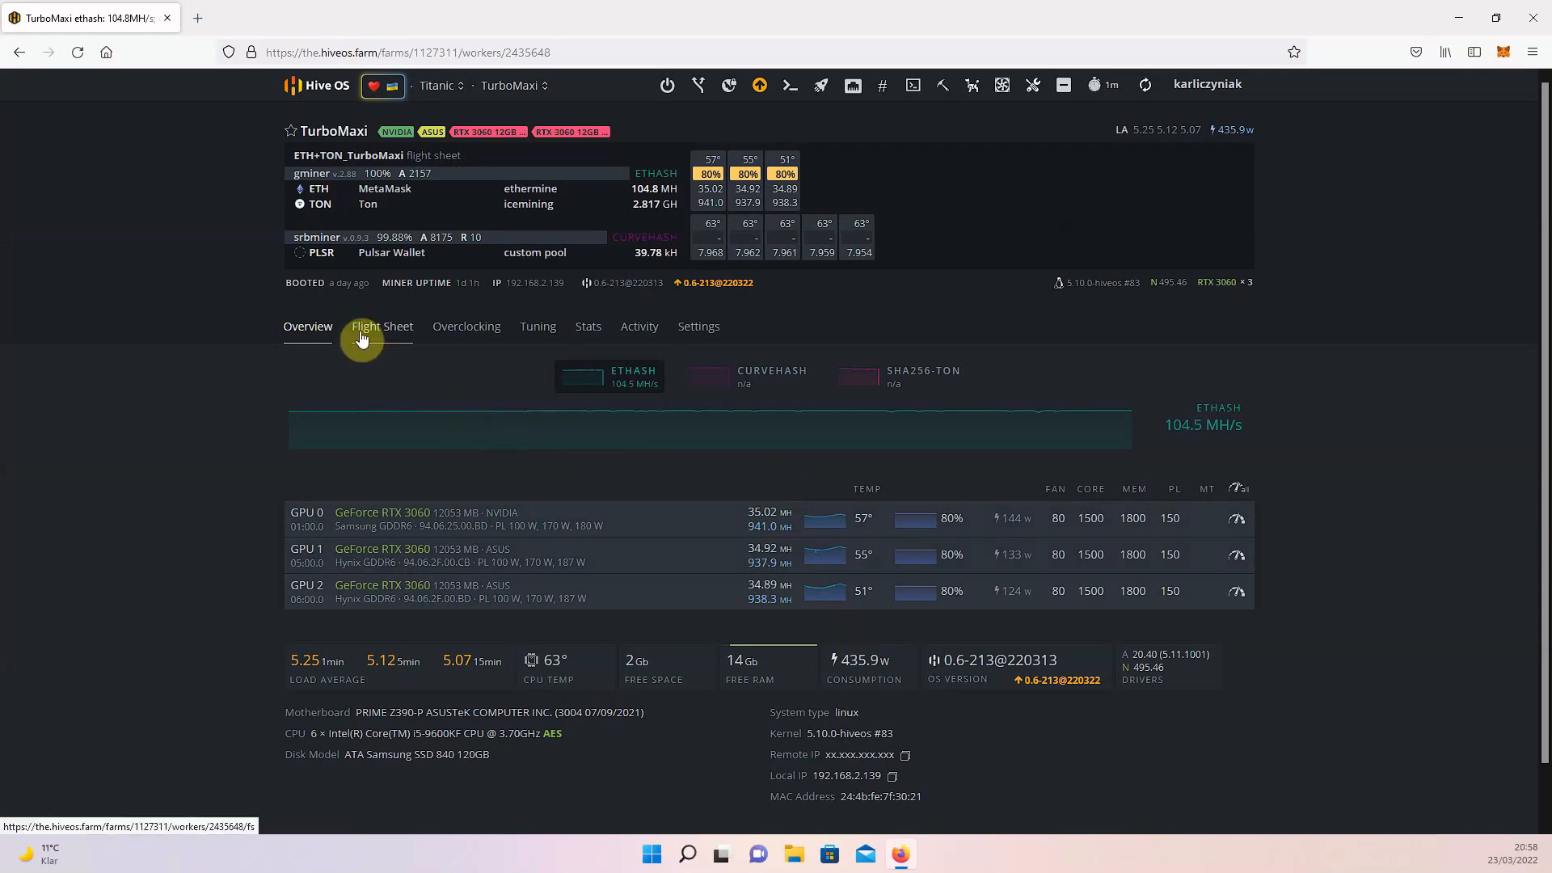
click(307, 86)
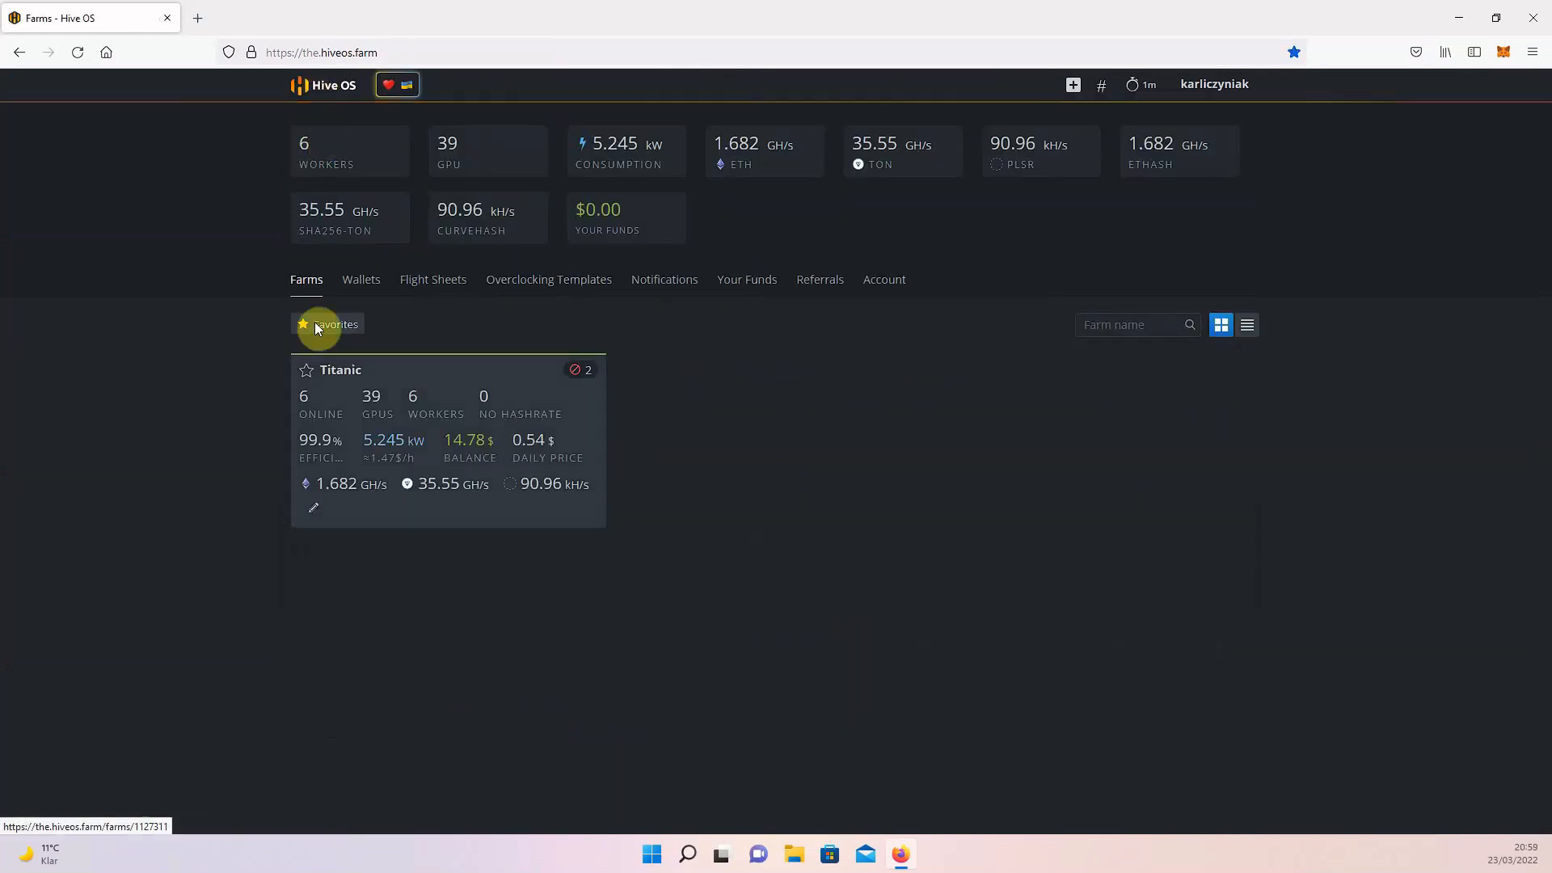
click(488, 443)
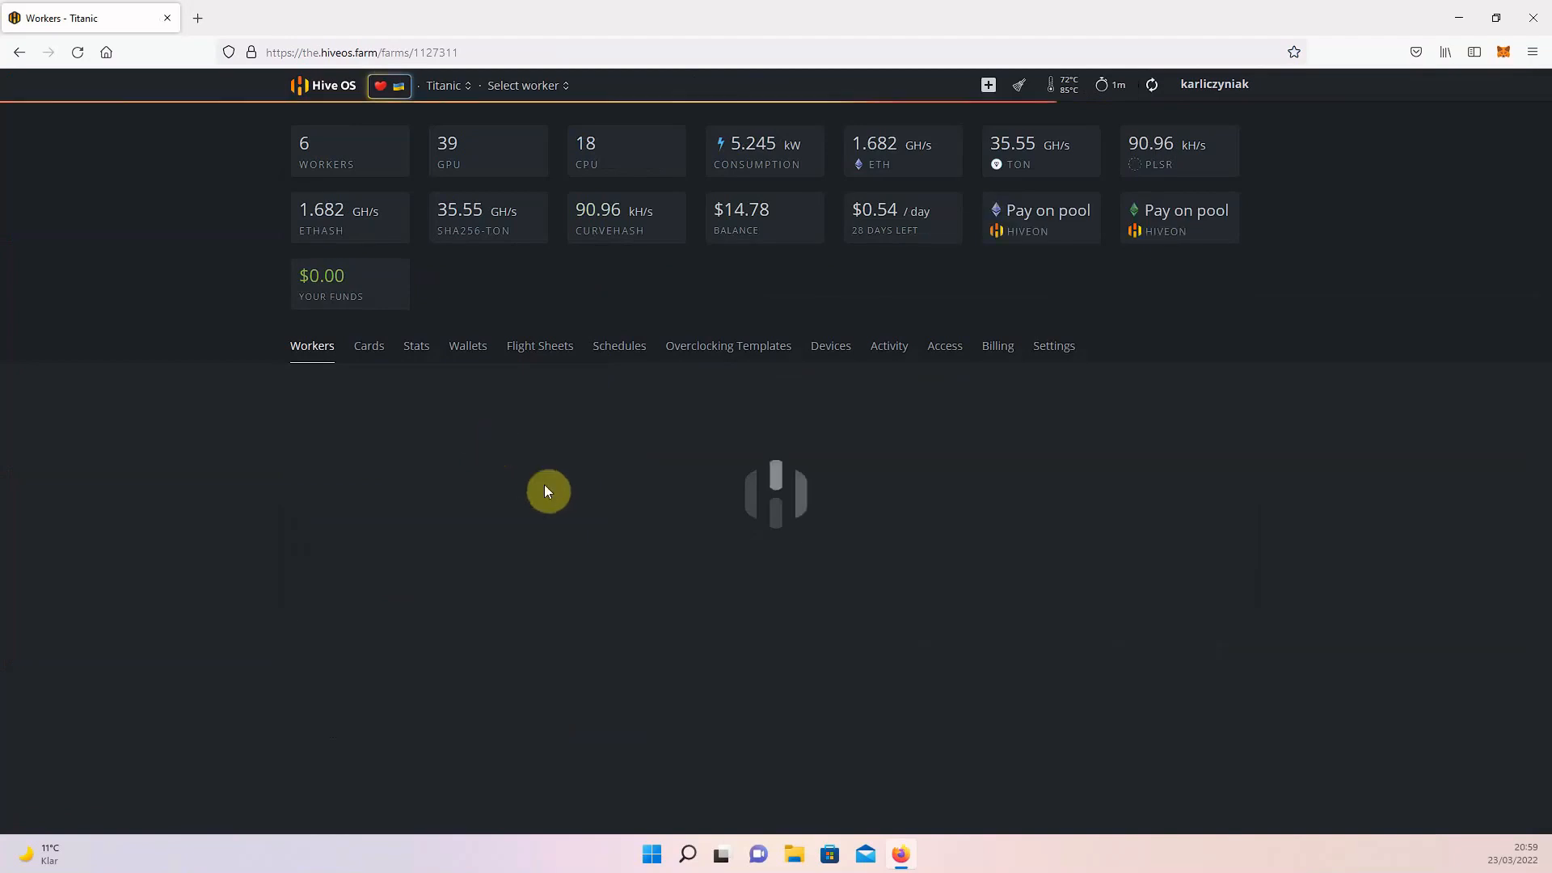